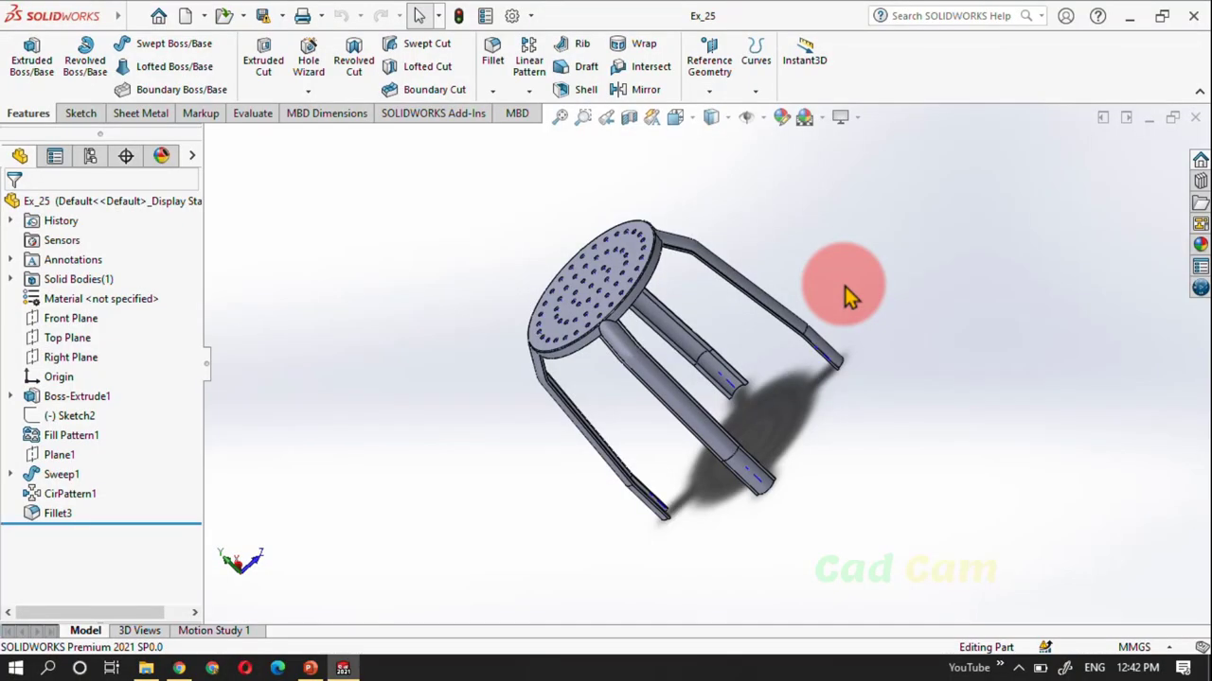
Orbit the finished Ex_25 stool to inspect it from different angles
{"action": "mouse_move", "coordinate": [845, 288]}
{"action": "middle_mouse_down"}
{"action": "mouse_move", "coordinate": [714, 344]}
{"action": "mouse_move", "coordinate": [736, 317]}
{"action": "mouse_move", "coordinate": [787, 348]}
{"action": "mouse_move", "coordinate": [803, 401]}
{"action": "mouse_move", "coordinate": [846, 362]}
{"action": "middle_mouse_up"}
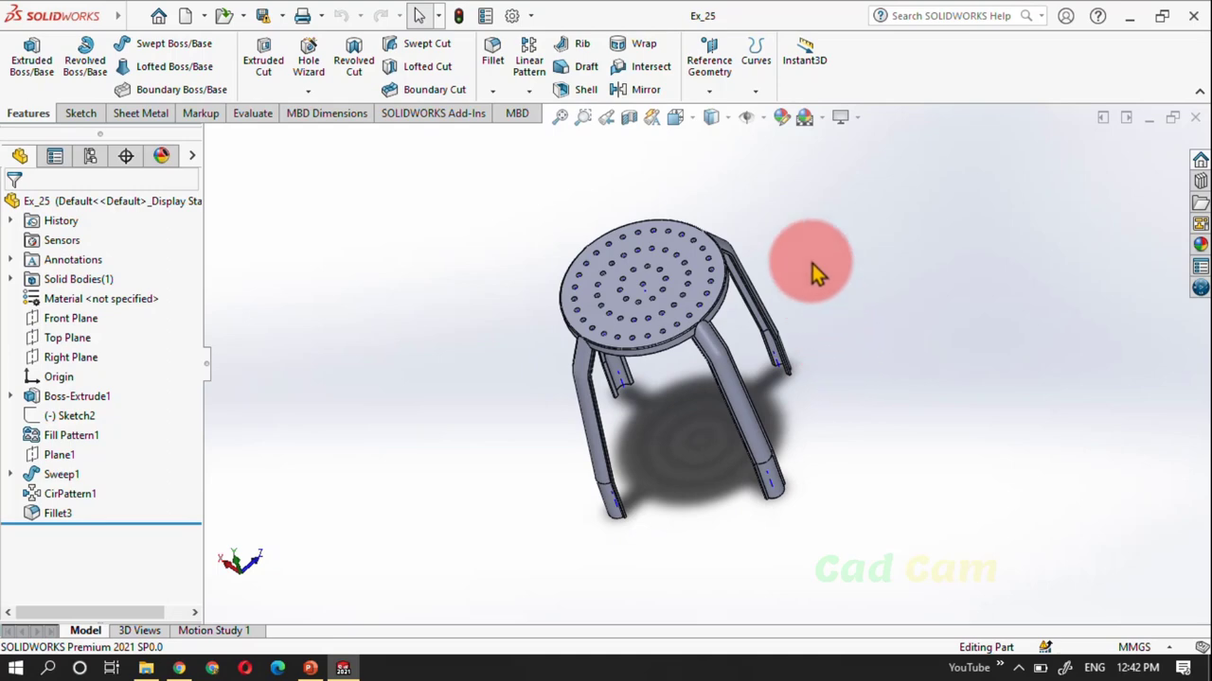
Orbit and zoom the stool toward a top-down view, then bring up the View Settings dropdown
{"action": "mouse_move", "coordinate": [800, 394]}
{"action": "middle_mouse_down"}
{"action": "mouse_move", "coordinate": [801, 297]}
{"action": "mouse_move", "coordinate": [802, 417]}
{"action": "middle_mouse_up"}
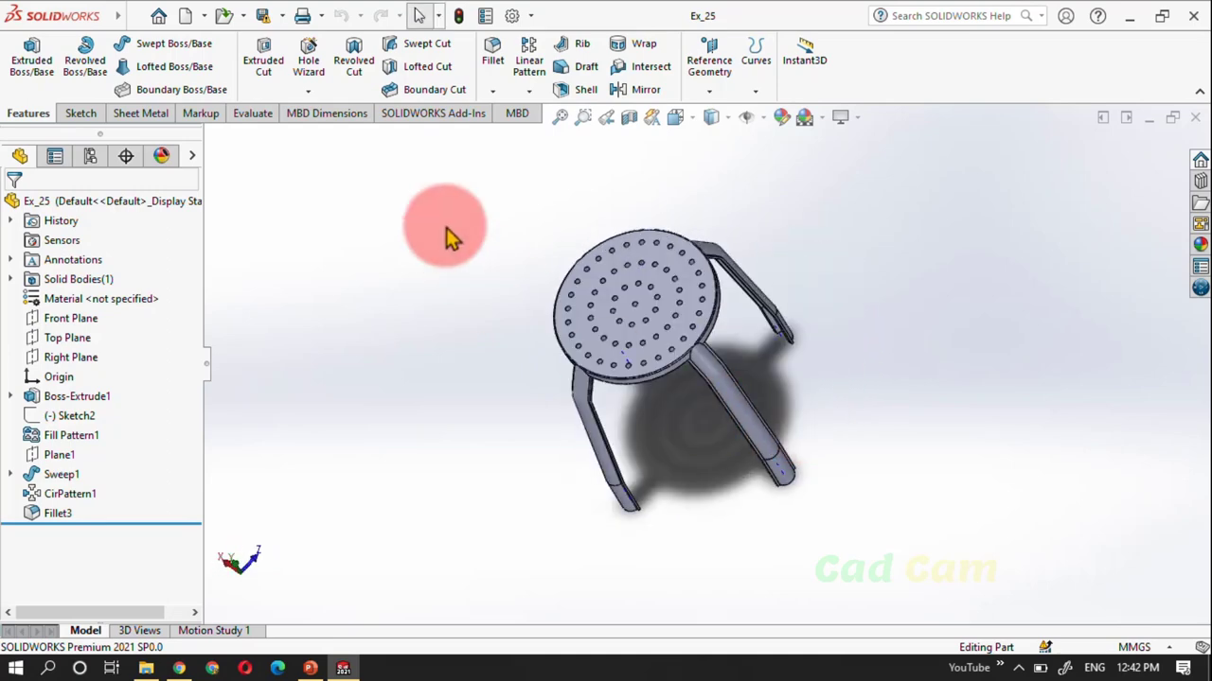
{"action": "scroll", "coordinate": [709, 454], "scroll_direction": "down", "scroll_amount": 1}
{"action": "scroll", "coordinate": [715, 440], "scroll_direction": "down", "scroll_amount": 4}
{"action": "scroll", "coordinate": [717, 426], "scroll_direction": "down", "scroll_amount": 1}
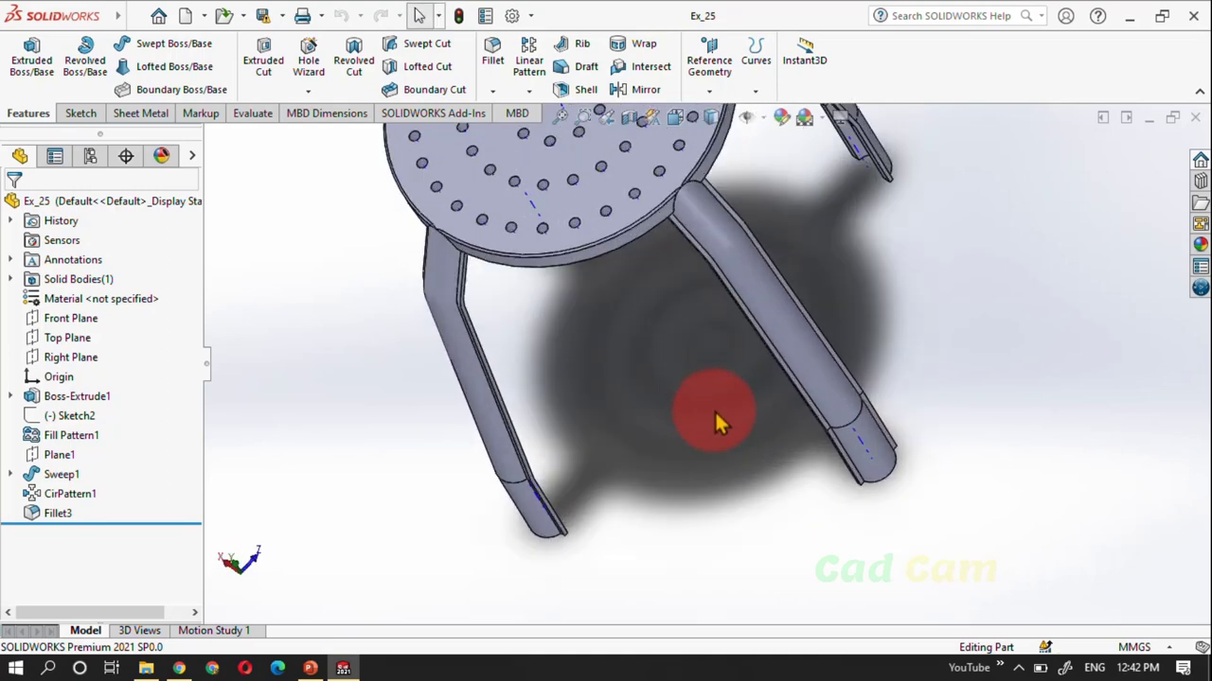
{"action": "scroll", "coordinate": [717, 420], "scroll_direction": "down", "scroll_amount": 3}
{"action": "scroll", "coordinate": [587, 425], "scroll_direction": "down", "scroll_amount": 1}
{"action": "scroll", "coordinate": [574, 494], "scroll_direction": "up", "scroll_amount": 5}
{"action": "scroll", "coordinate": [575, 494], "scroll_direction": "up", "scroll_amount": 2}
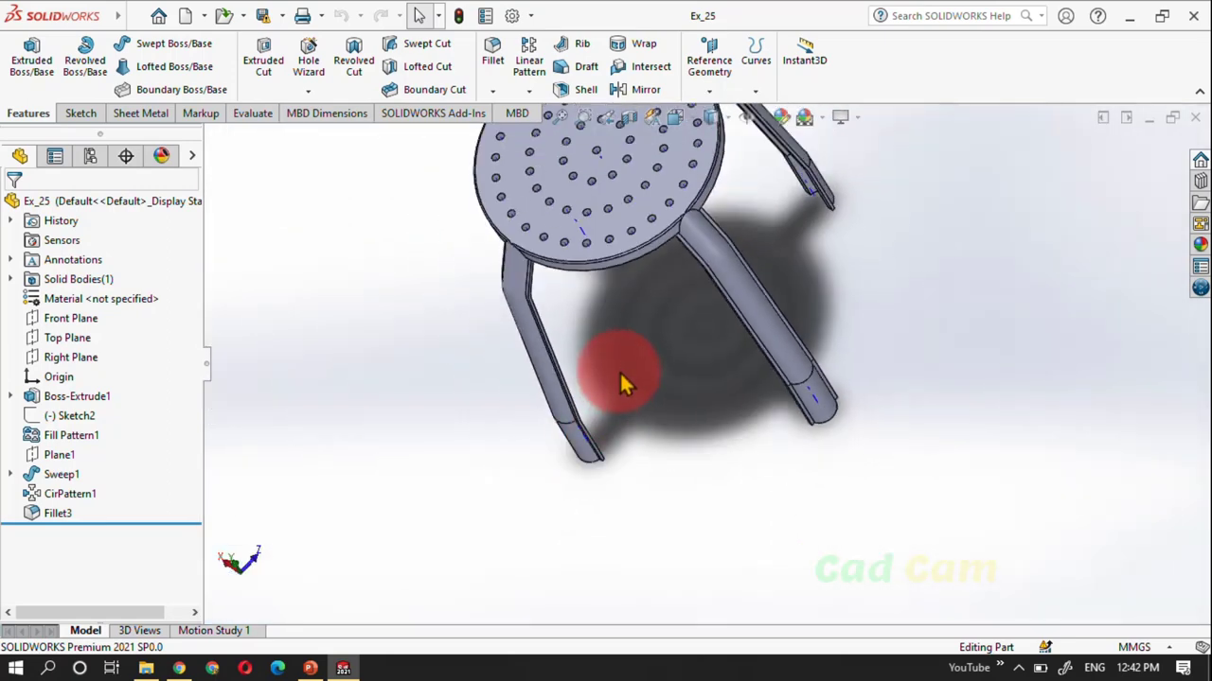
{"action": "mouse_move", "coordinate": [669, 404]}
{"action": "middle_mouse_down"}
{"action": "mouse_move", "coordinate": [662, 293]}
{"action": "mouse_move", "coordinate": [641, 351]}
{"action": "mouse_move", "coordinate": [657, 335]}
{"action": "mouse_move", "coordinate": [717, 324]}
{"action": "middle_mouse_up"}
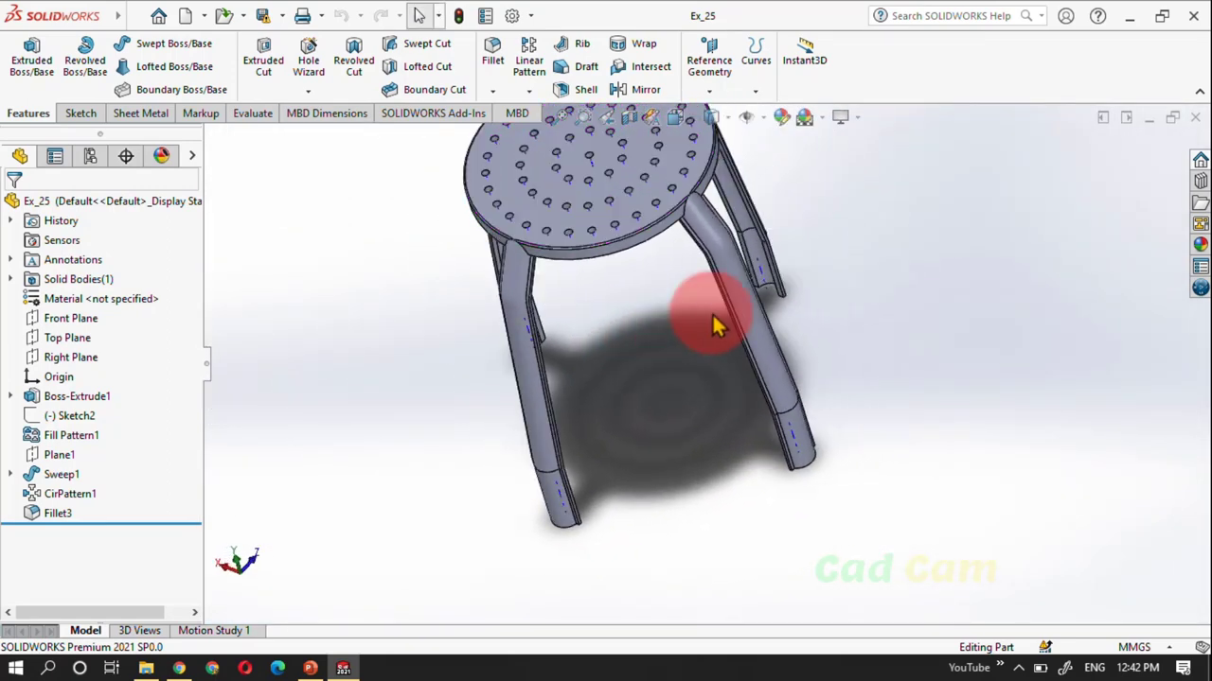
{"action": "left_click", "coordinate": [860, 121]}
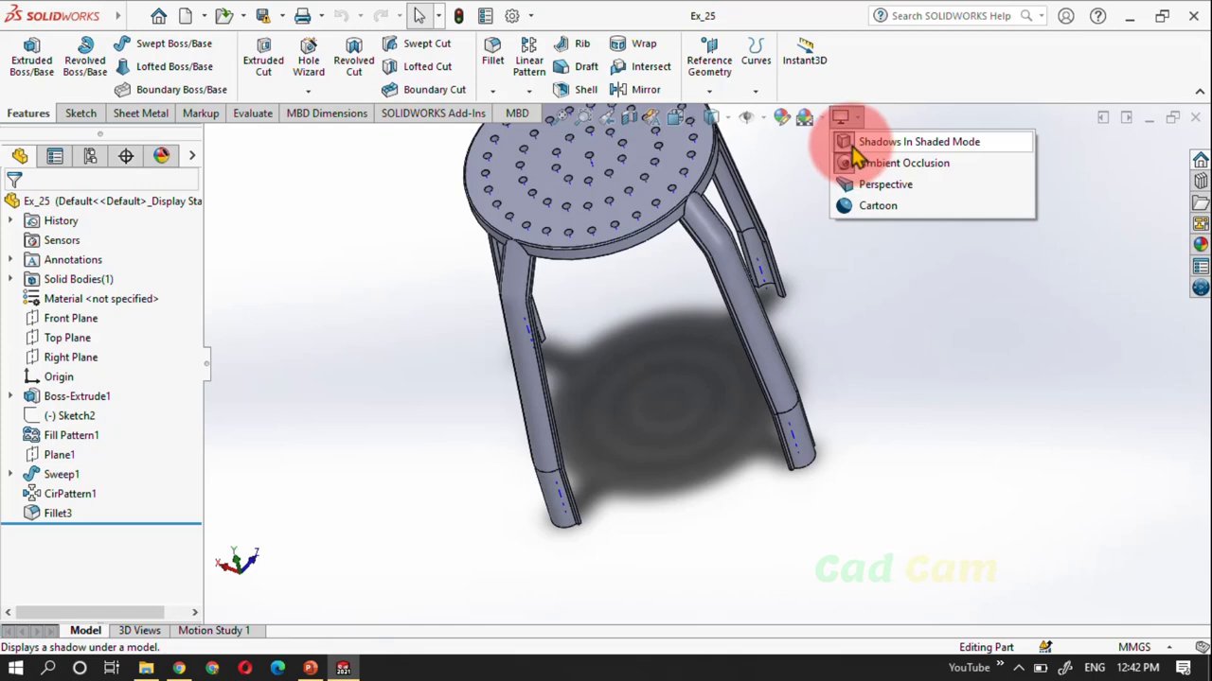
Turn Shadows In Shaded Mode off, back on, then off again while orbiting the stool
{"action": "left_click", "coordinate": [852, 145]}
{"action": "mouse_move", "coordinate": [691, 441]}
{"action": "middle_mouse_down"}
{"action": "mouse_move", "coordinate": [625, 428]}
{"action": "mouse_move", "coordinate": [663, 417]}
{"action": "middle_mouse_up"}
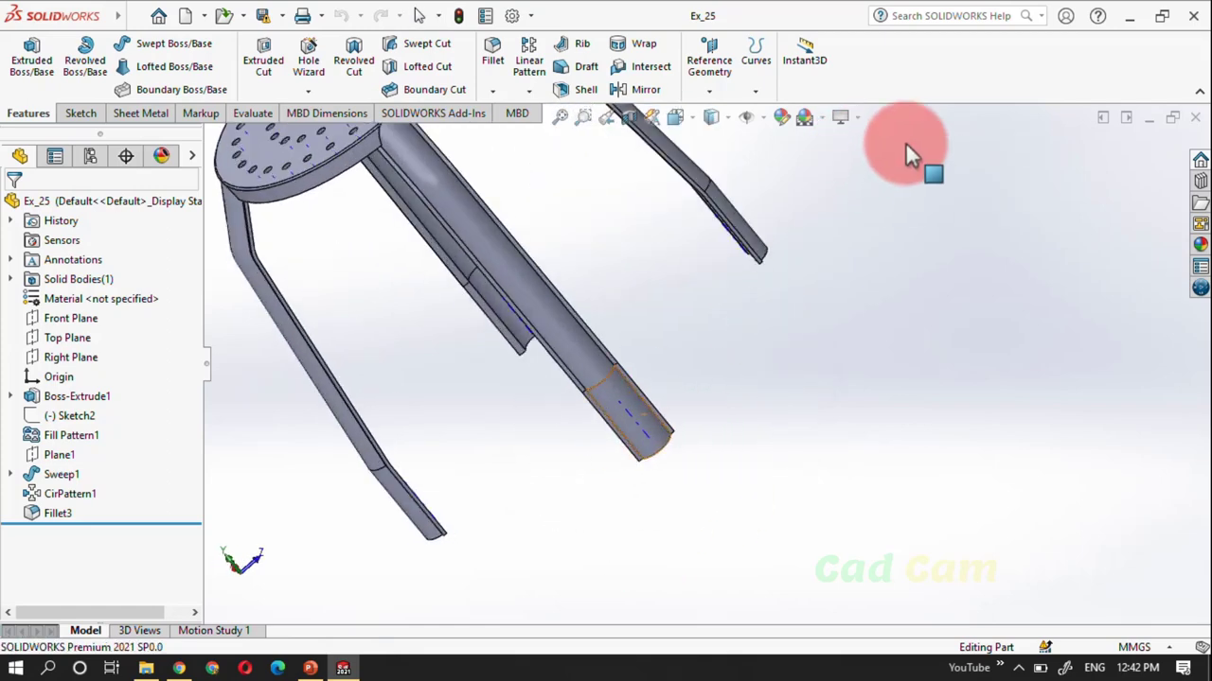
{"action": "left_click", "coordinate": [859, 120]}
{"action": "left_click", "coordinate": [866, 142]}
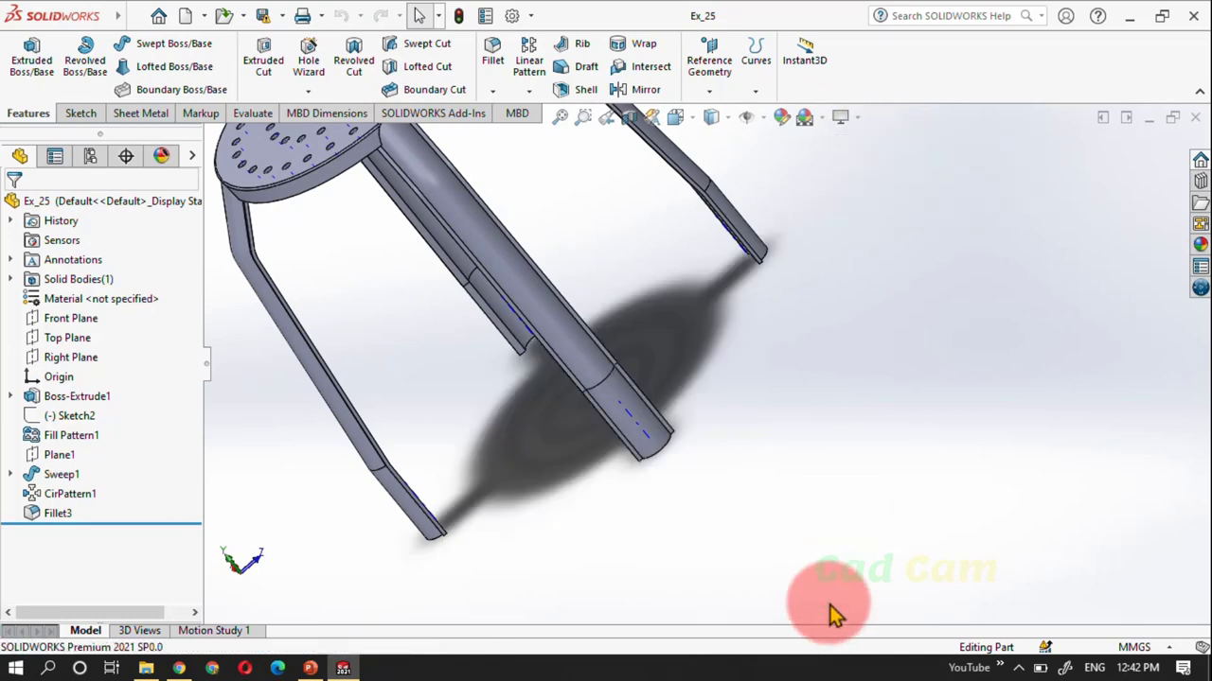
{"action": "mouse_move", "coordinate": [827, 614]}
{"action": "middle_mouse_down"}
{"action": "mouse_move", "coordinate": [759, 480]}
{"action": "mouse_move", "coordinate": [764, 494]}
{"action": "middle_mouse_up"}
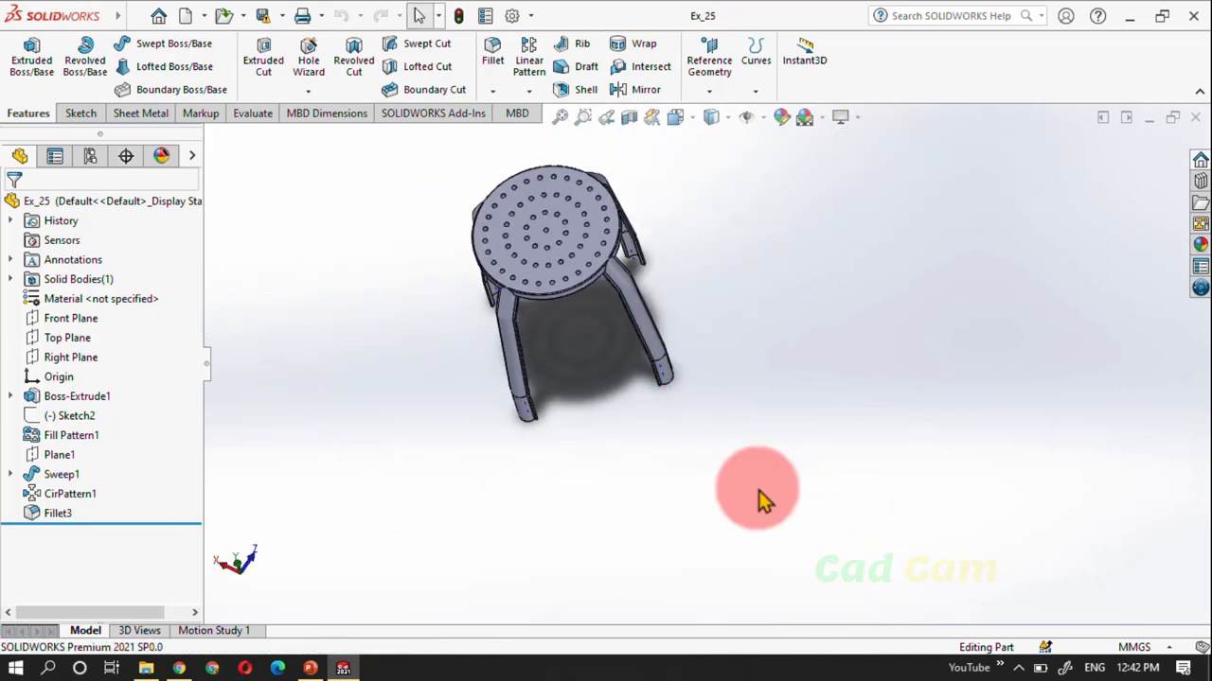
{"action": "left_click", "coordinate": [857, 119]}
{"action": "left_click", "coordinate": [867, 150]}
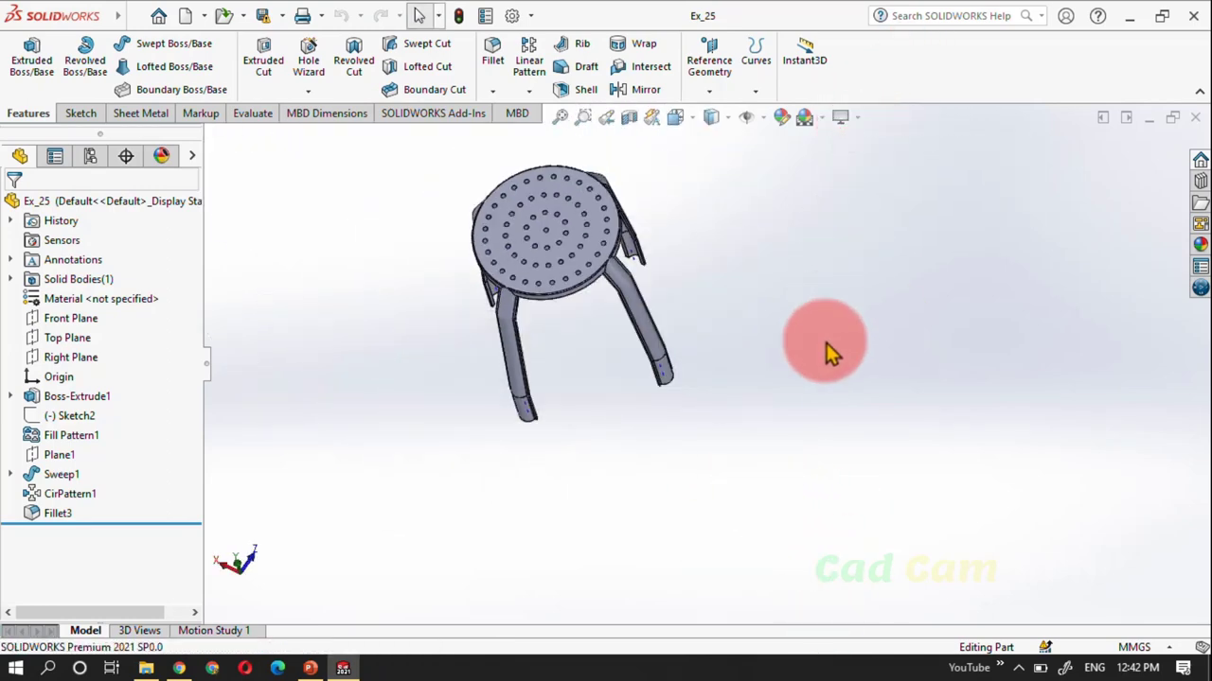
Inspect the shadowless stool from lower tilted angles and briefly preview the rollback bar
{"action": "mouse_move", "coordinate": [735, 433]}
{"action": "middle_mouse_down"}
{"action": "mouse_move", "coordinate": [690, 438]}
{"action": "mouse_move", "coordinate": [647, 247]}
{"action": "middle_mouse_up"}
{"action": "scroll", "coordinate": [646, 248], "scroll_direction": "down", "scroll_amount": 3}
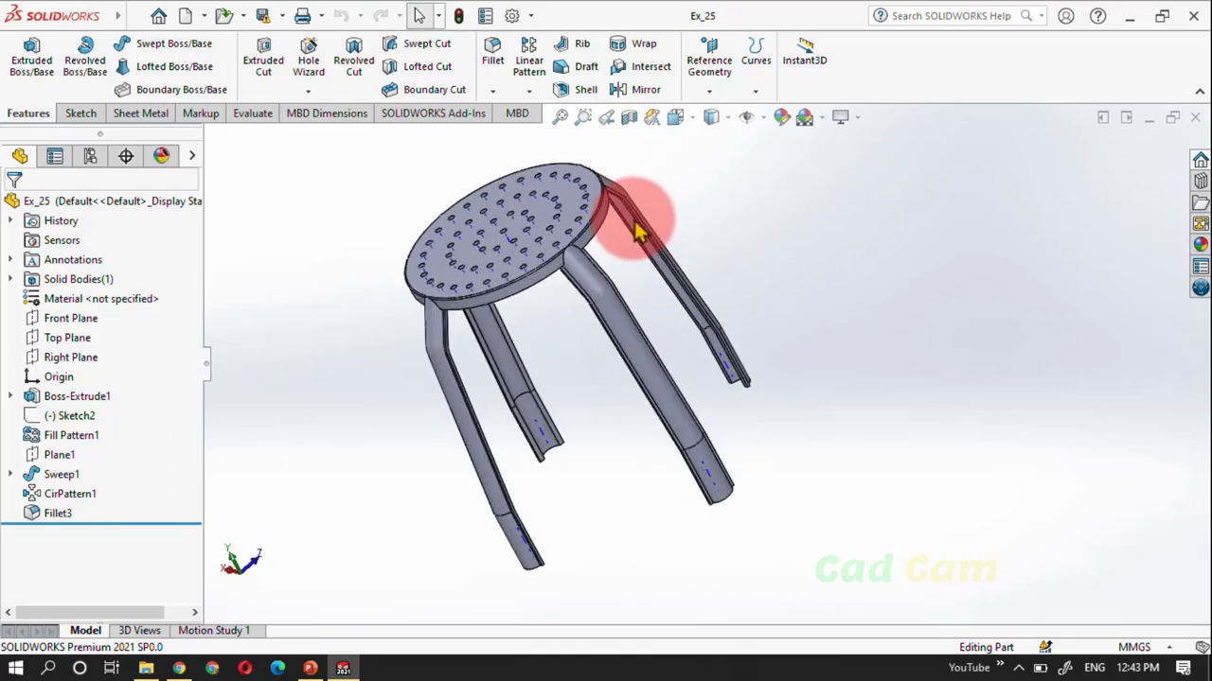
{"action": "scroll", "coordinate": [635, 230], "scroll_direction": "down", "scroll_amount": 3}
{"action": "mouse_move", "coordinate": [622, 306]}
{"action": "middle_mouse_down"}
{"action": "mouse_move", "coordinate": [698, 238]}
{"action": "mouse_move", "coordinate": [607, 262]}
{"action": "middle_mouse_up"}
{"action": "scroll", "coordinate": [793, 263], "scroll_direction": "up", "scroll_amount": 3}
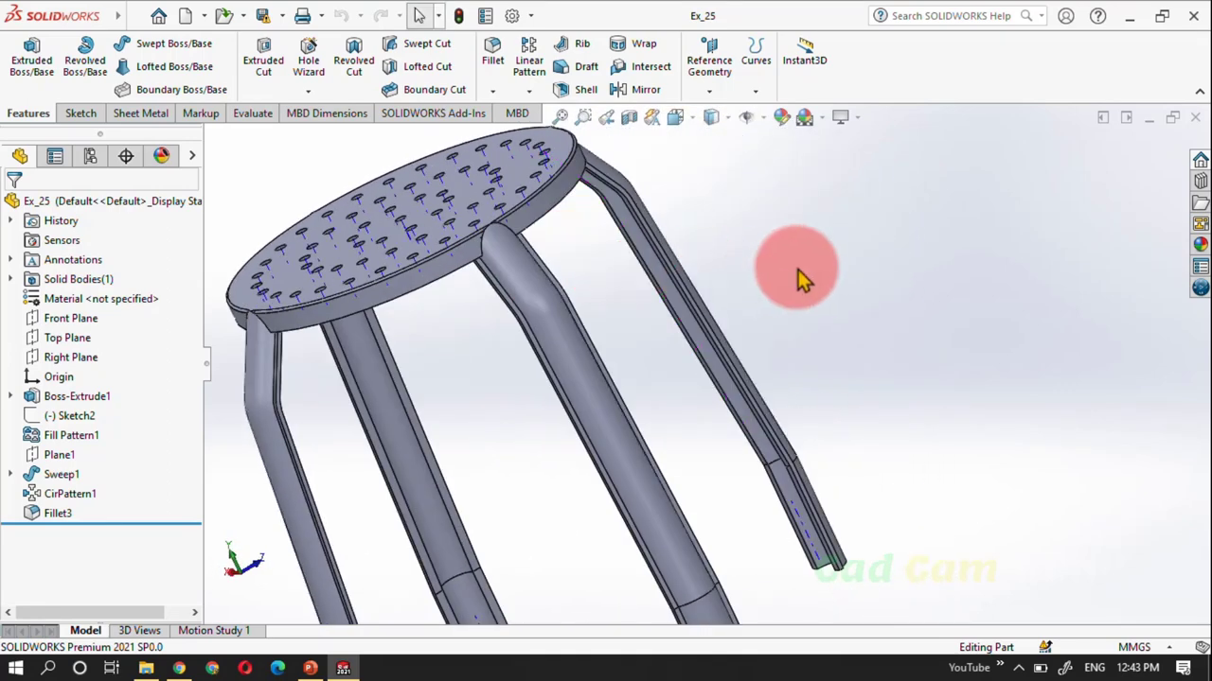
{"action": "scroll", "coordinate": [638, 338], "scroll_direction": "up", "scroll_amount": 2}
{"action": "mouse_move", "coordinate": [38, 516]}
{"action": "left_mouse_down"}
{"action": "mouse_move", "coordinate": [82, 511]}
{"action": "mouse_move", "coordinate": [124, 554]}
{"action": "mouse_move", "coordinate": [139, 532]}
{"action": "left_mouse_up"}
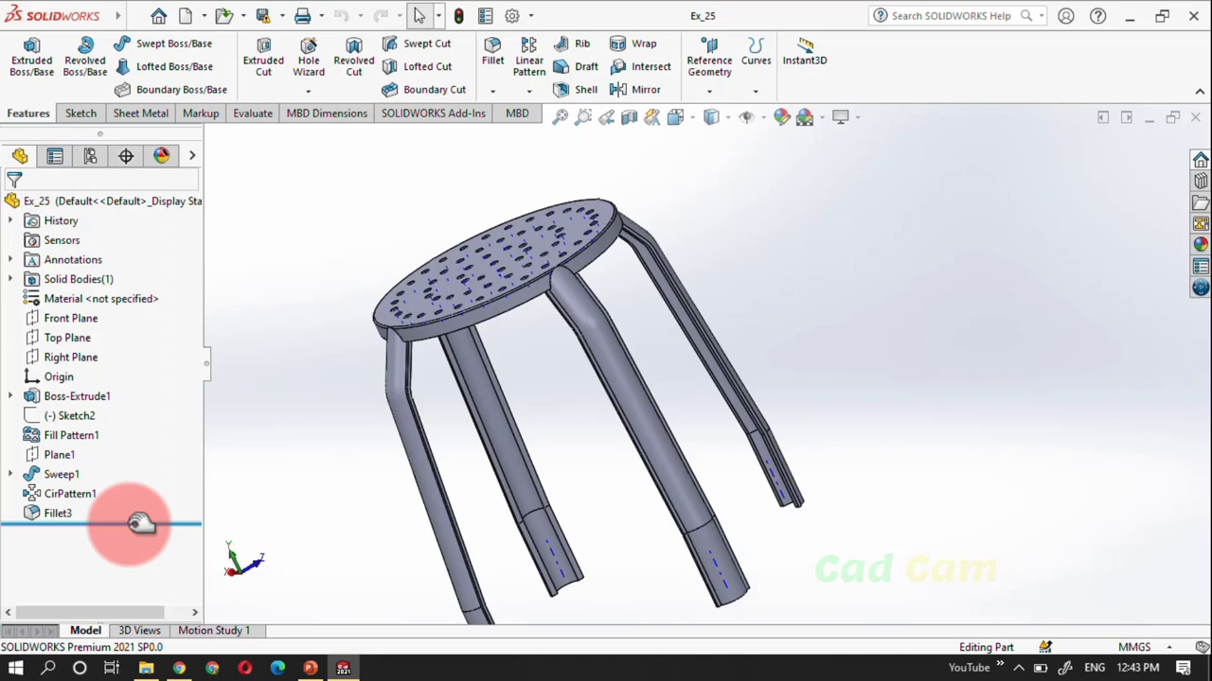
Move the rollback bar to just below Boss-Extrude1 and orbit the bare seat disc face-on
{"action": "left_click", "coordinate": [140, 524]}
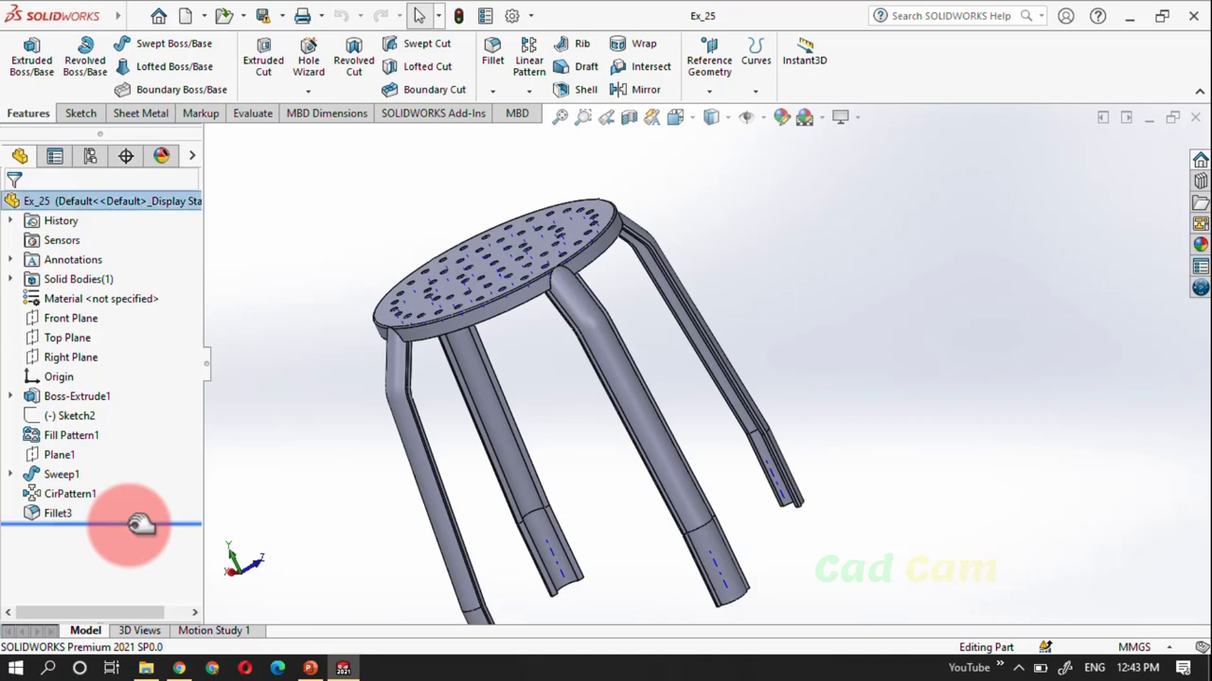
{"action": "mouse_move", "coordinate": [140, 524]}
{"action": "left_mouse_down"}
{"action": "mouse_move", "coordinate": [174, 376]}
{"action": "mouse_move", "coordinate": [109, 387]}
{"action": "left_mouse_up"}
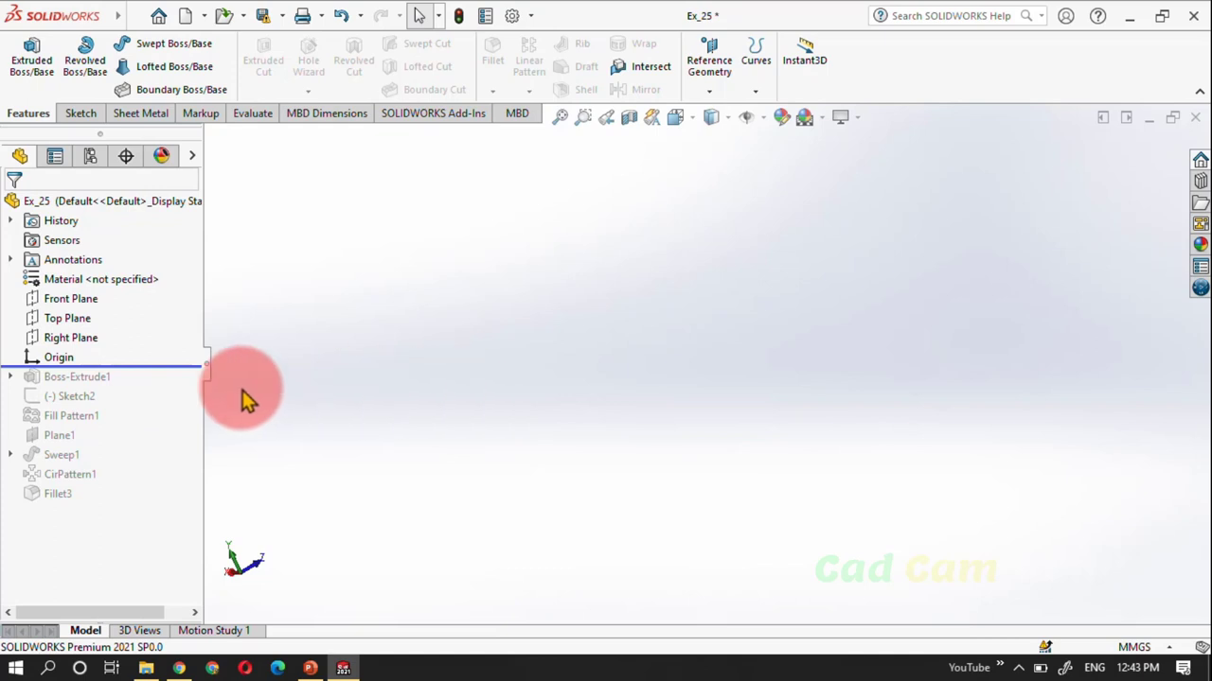
{"action": "mouse_move", "coordinate": [124, 363]}
{"action": "left_mouse_down"}
{"action": "mouse_move", "coordinate": [121, 372]}
{"action": "mouse_move", "coordinate": [645, 443]}
{"action": "left_mouse_up"}
{"action": "middle_click_drag", "start_coordinate": [645, 443], "coordinate": [541, 319]}
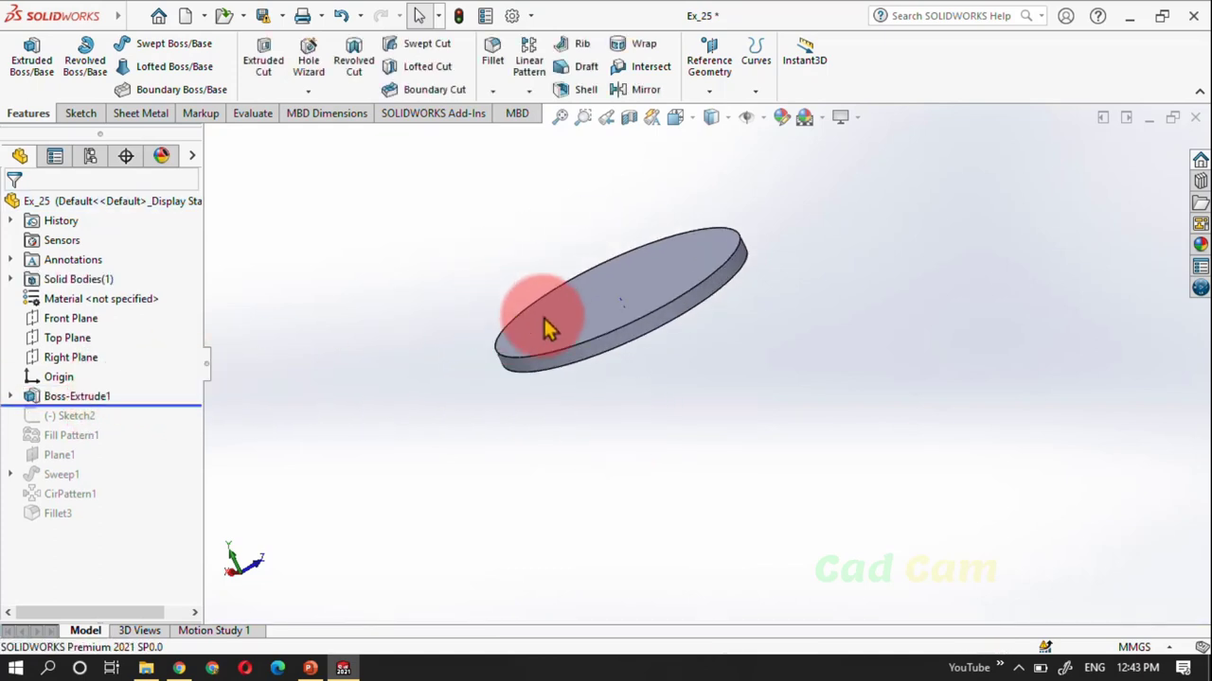
{"action": "mouse_move", "coordinate": [635, 368]}
{"action": "middle_mouse_down"}
{"action": "mouse_move", "coordinate": [644, 416]}
{"action": "mouse_move", "coordinate": [710, 248]}
{"action": "middle_mouse_up"}
{"action": "scroll", "coordinate": [710, 256], "scroll_direction": "down", "scroll_amount": 2}
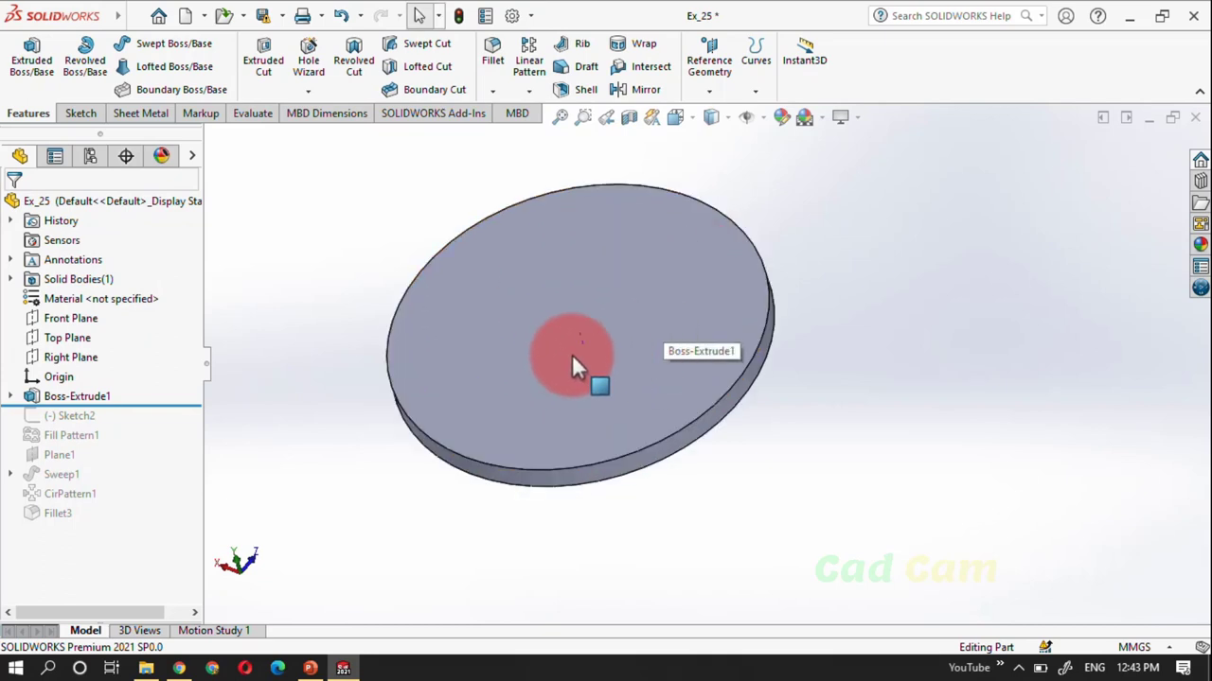
Expand Boss-Extrude1 and display the disc's extrusion thickness dimension
{"action": "left_click", "coordinate": [10, 397]}
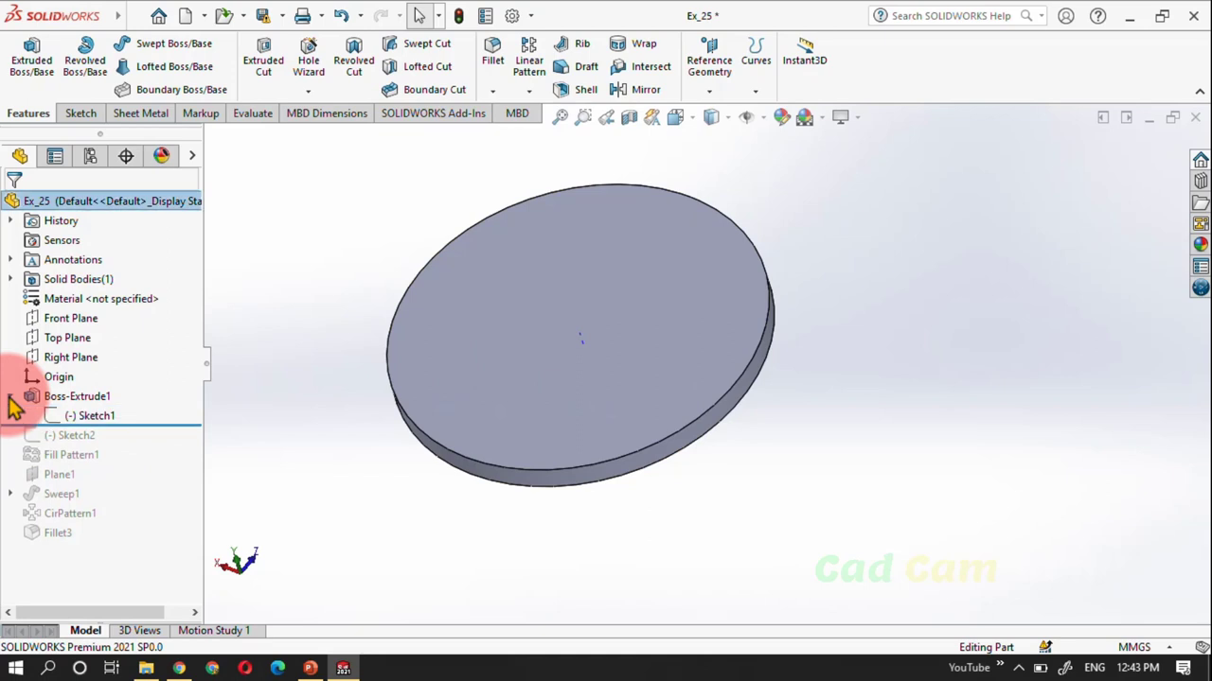
{"action": "left_click", "coordinate": [418, 380]}
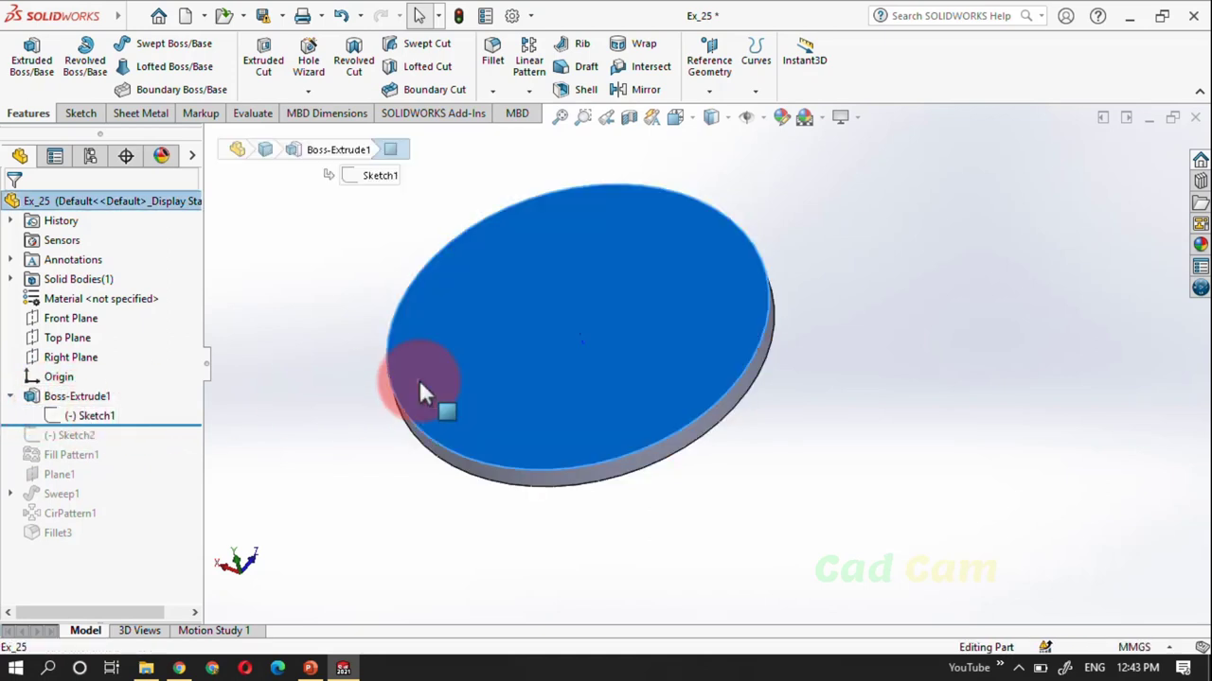
{"action": "double_click", "coordinate": [523, 379]}
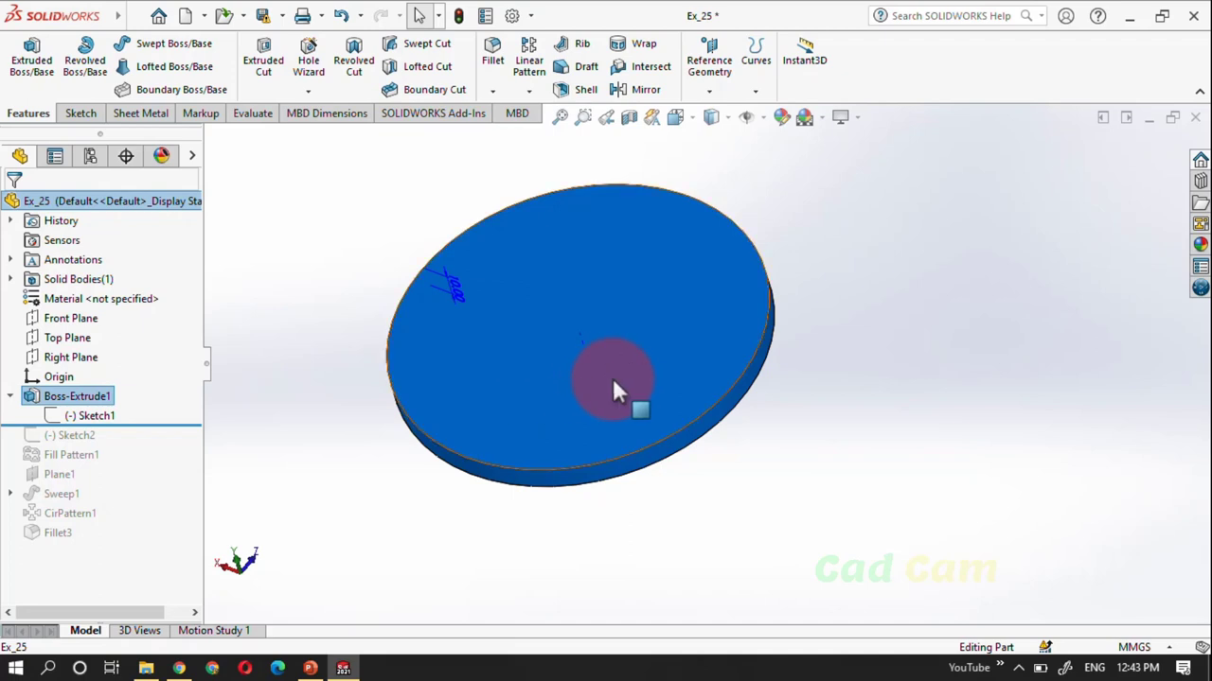
{"action": "middle_click_drag", "start_coordinate": [555, 368], "coordinate": [478, 327]}
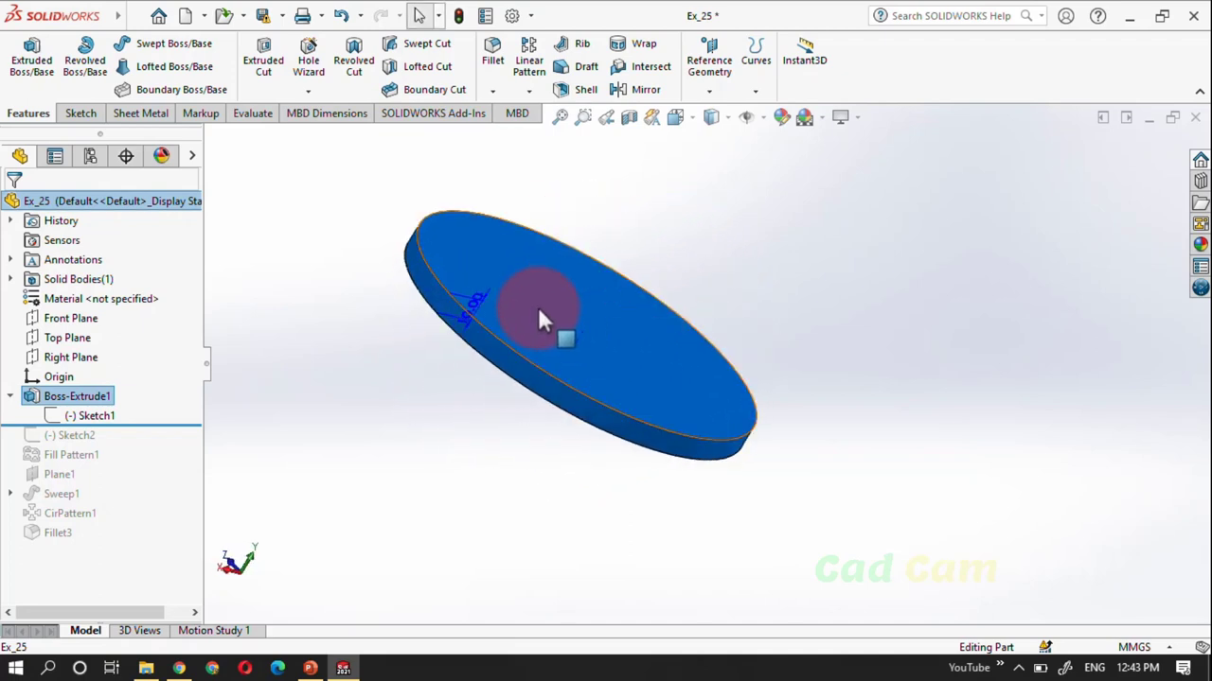
{"action": "scroll", "coordinate": [478, 327], "scroll_direction": "down", "scroll_amount": 2}
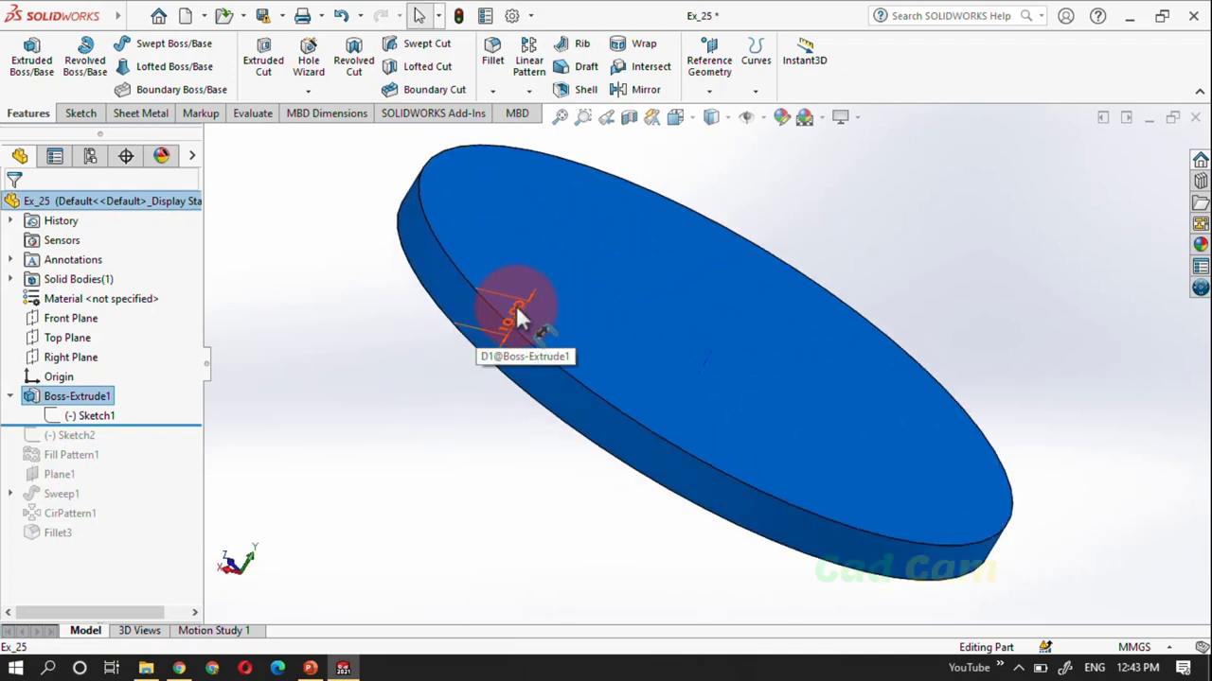
Edit Sketch1, the disc's base circle sketch
{"action": "left_click", "coordinate": [478, 457]}
{"action": "left_click", "coordinate": [90, 417]}
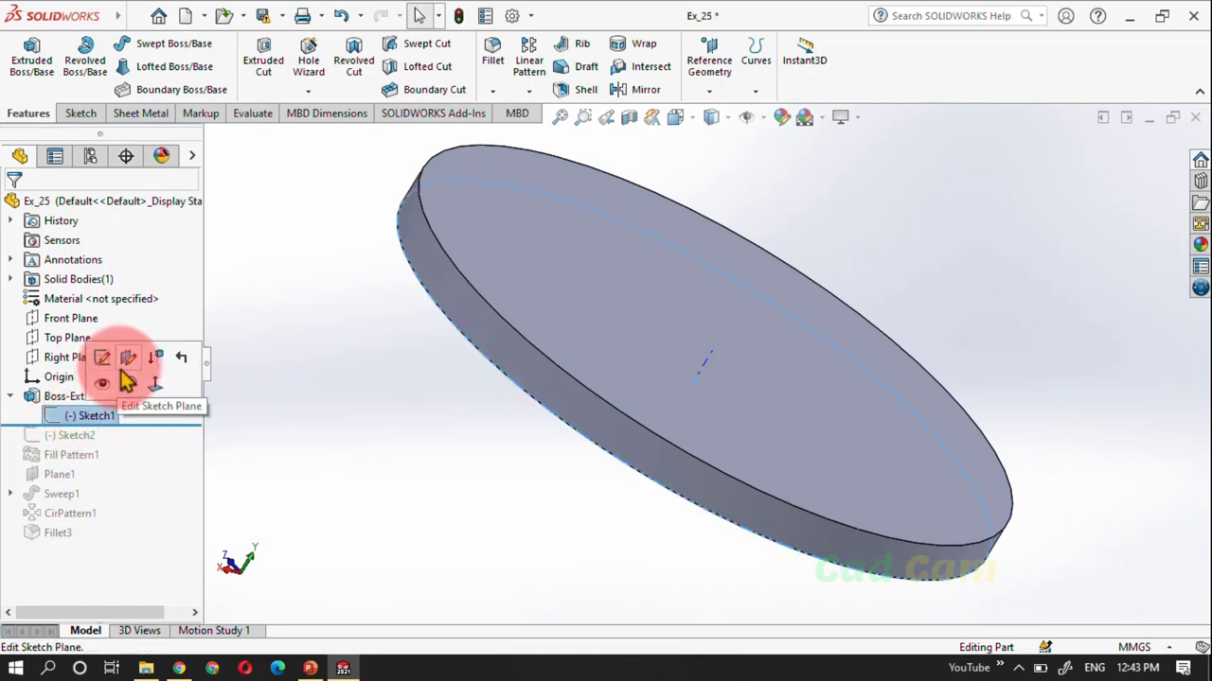
{"action": "left_click", "coordinate": [110, 366]}
{"action": "left_click", "coordinate": [95, 417]}
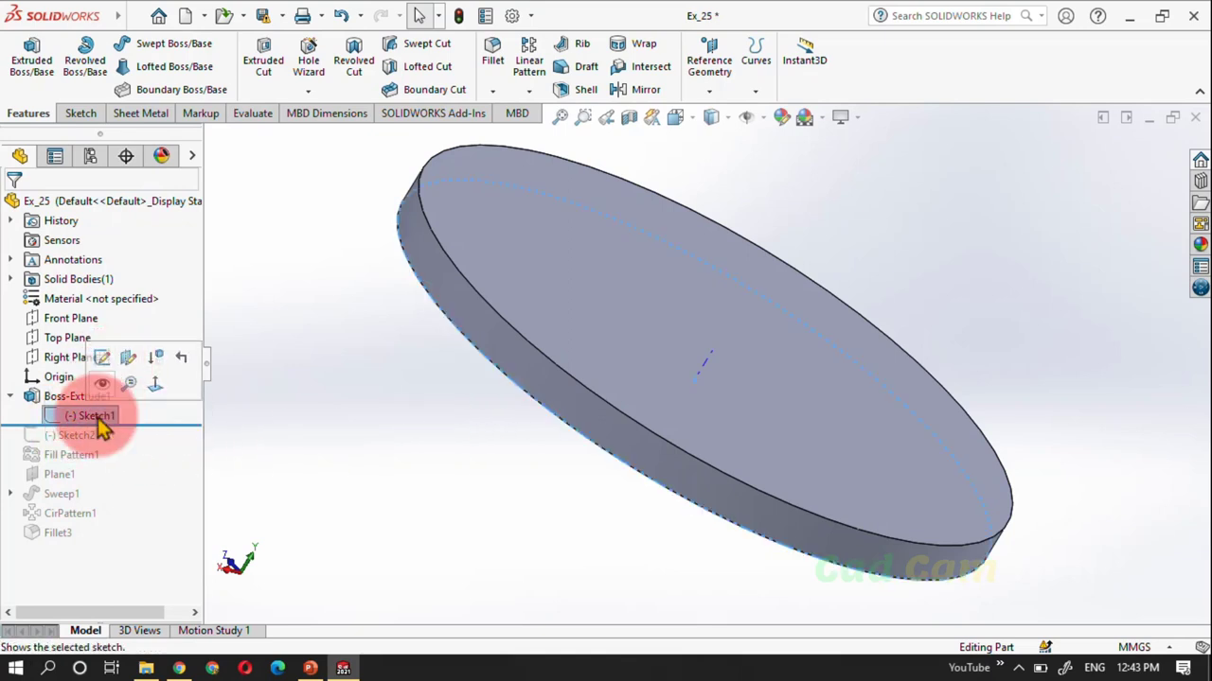
{"action": "left_click", "coordinate": [106, 374]}
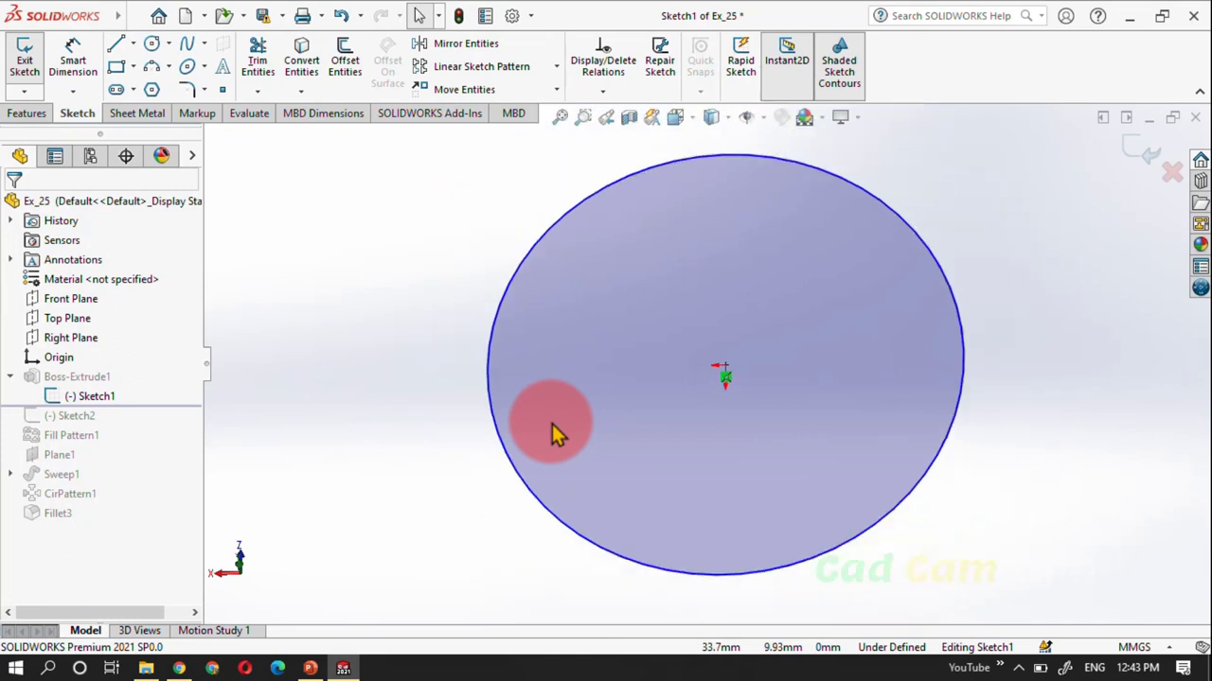
Dimension the base circle at Ø160 mm and exit the sketch to rebuild the disc
{"action": "left_click", "coordinate": [75, 64]}
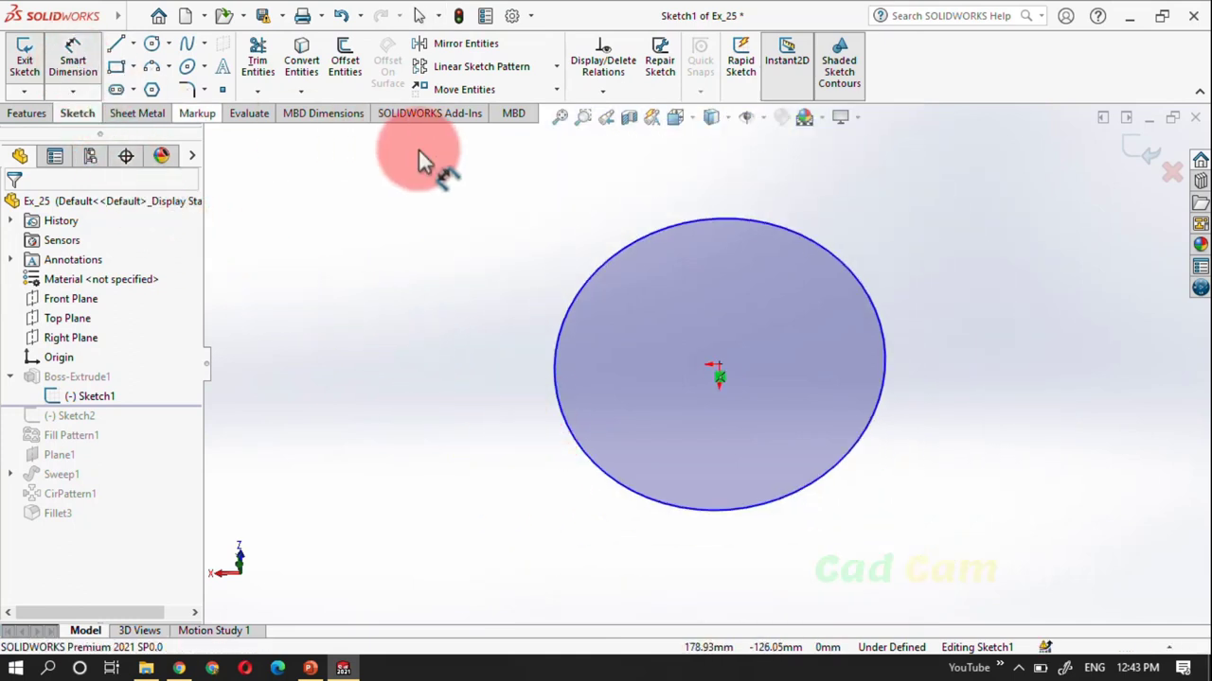
{"action": "left_click", "coordinate": [479, 250]}
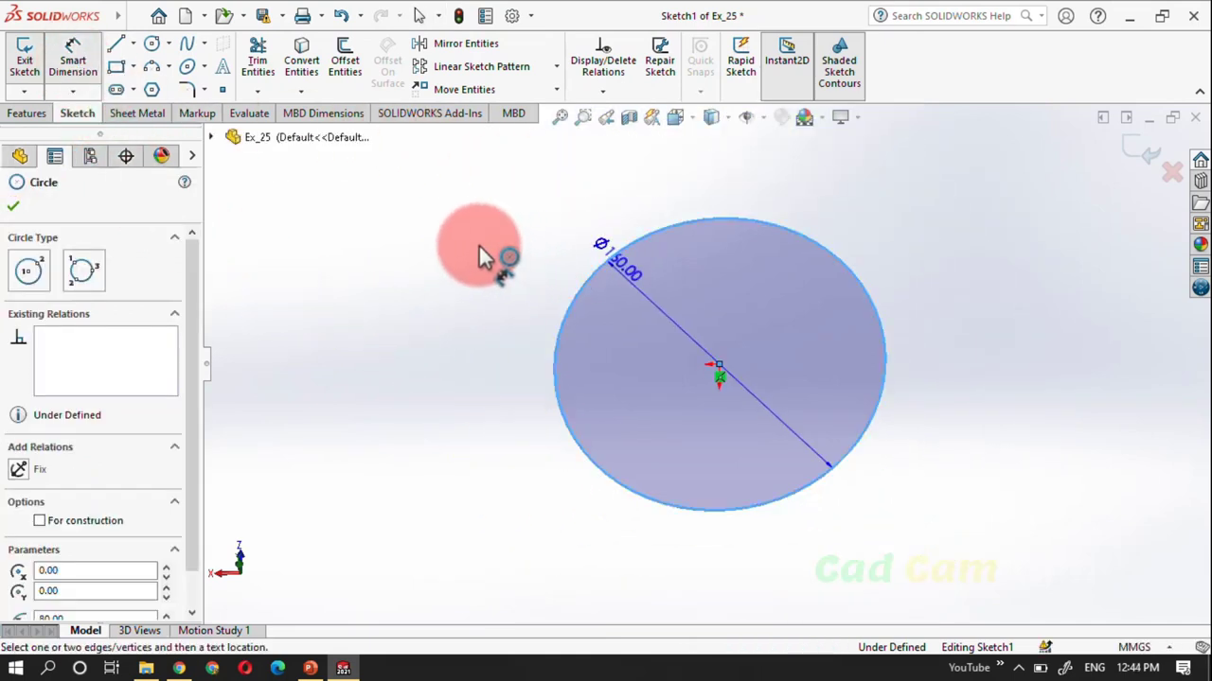
{"action": "left_click", "coordinate": [446, 275]}
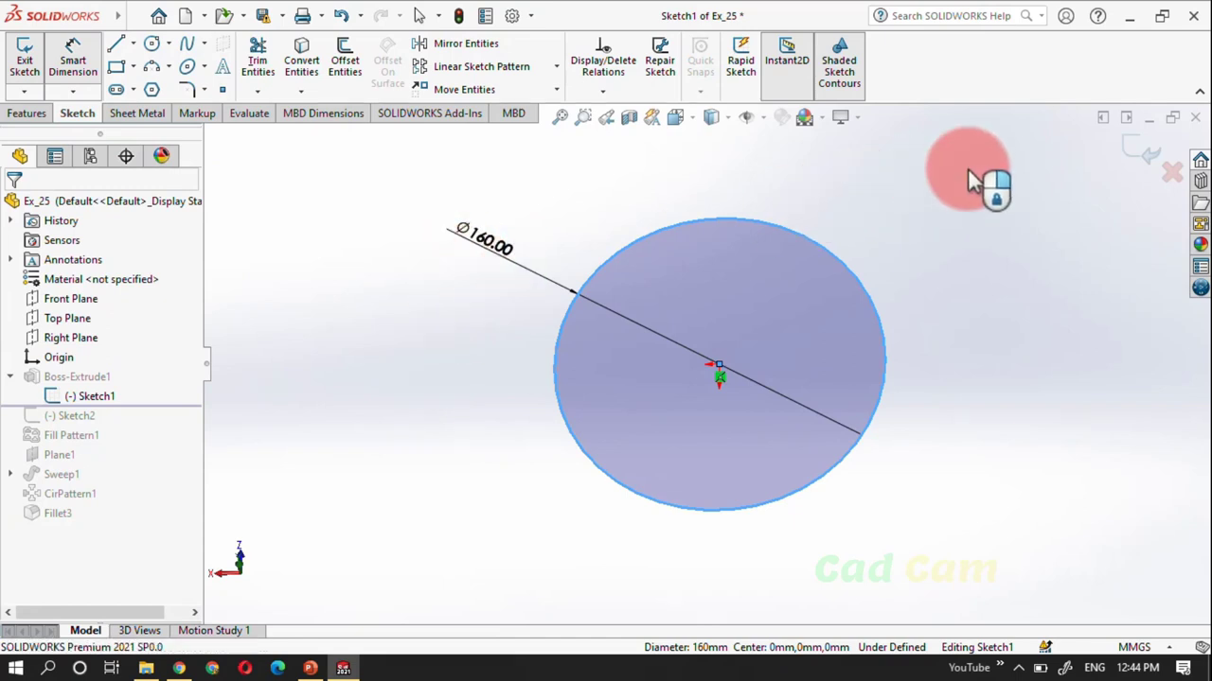
{"action": "left_click", "coordinate": [1123, 149]}
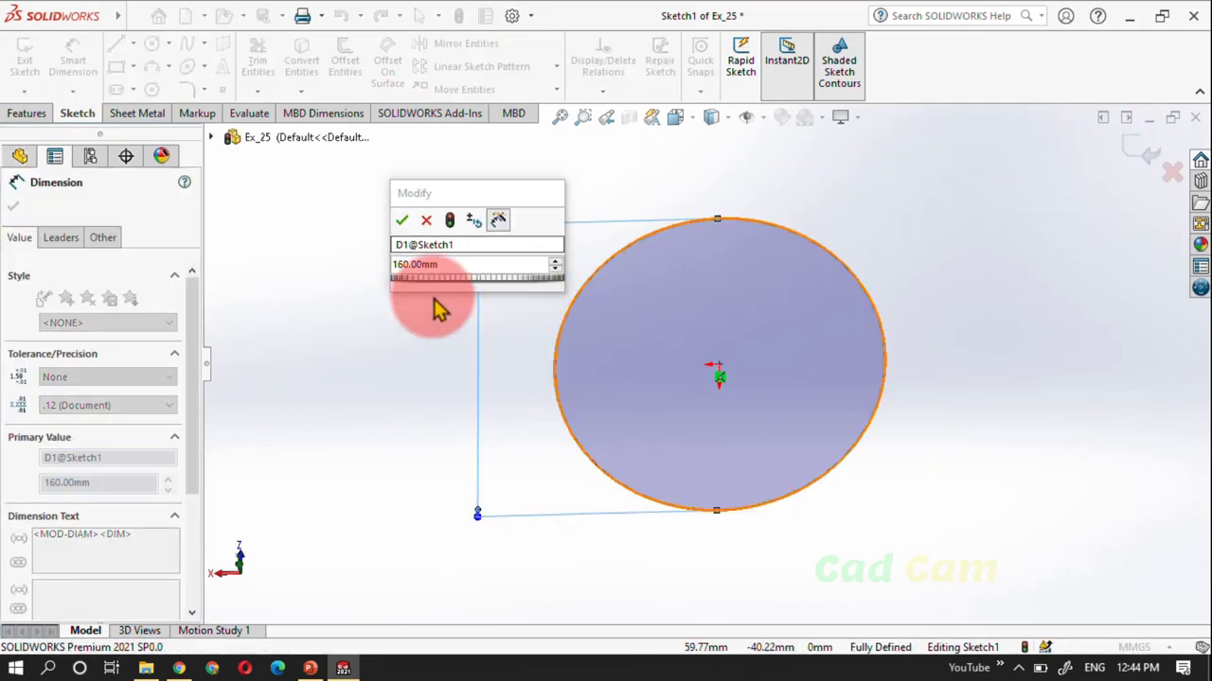
{"action": "left_click", "coordinate": [401, 220]}
{"action": "left_click", "coordinate": [1149, 153]}
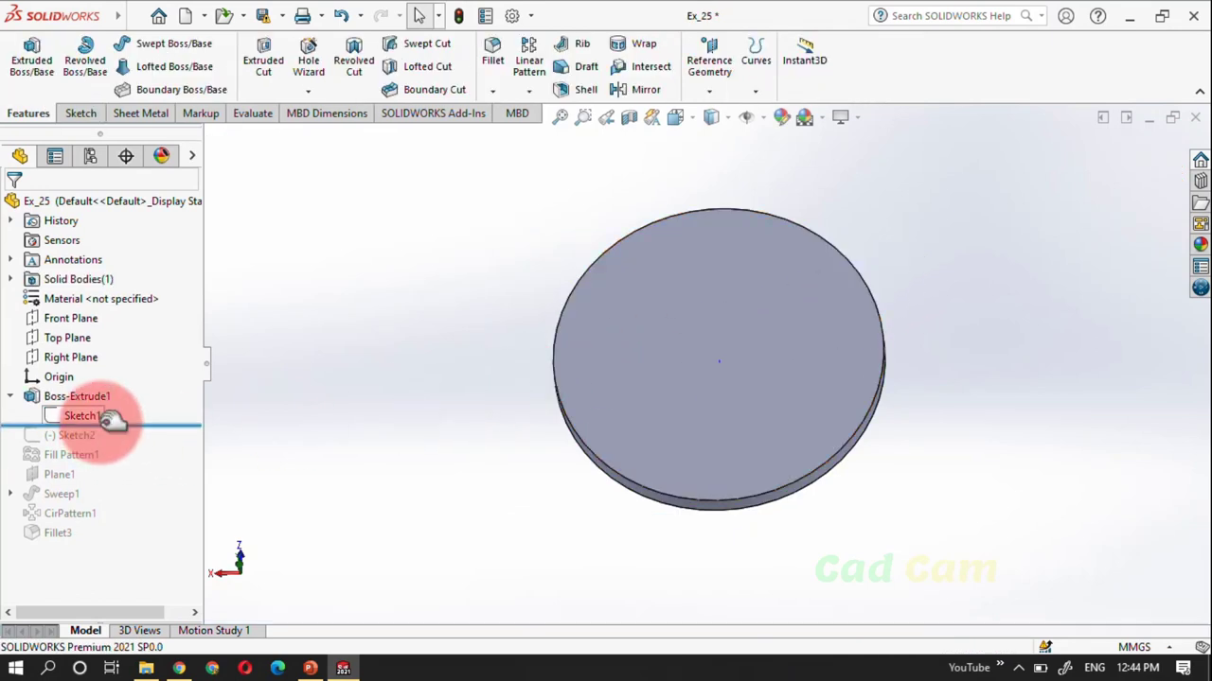
Roll the model forward to include Sketch2 and inspect its guide line
{"action": "left_click_drag", "start_coordinate": [112, 421], "coordinate": [108, 435]}
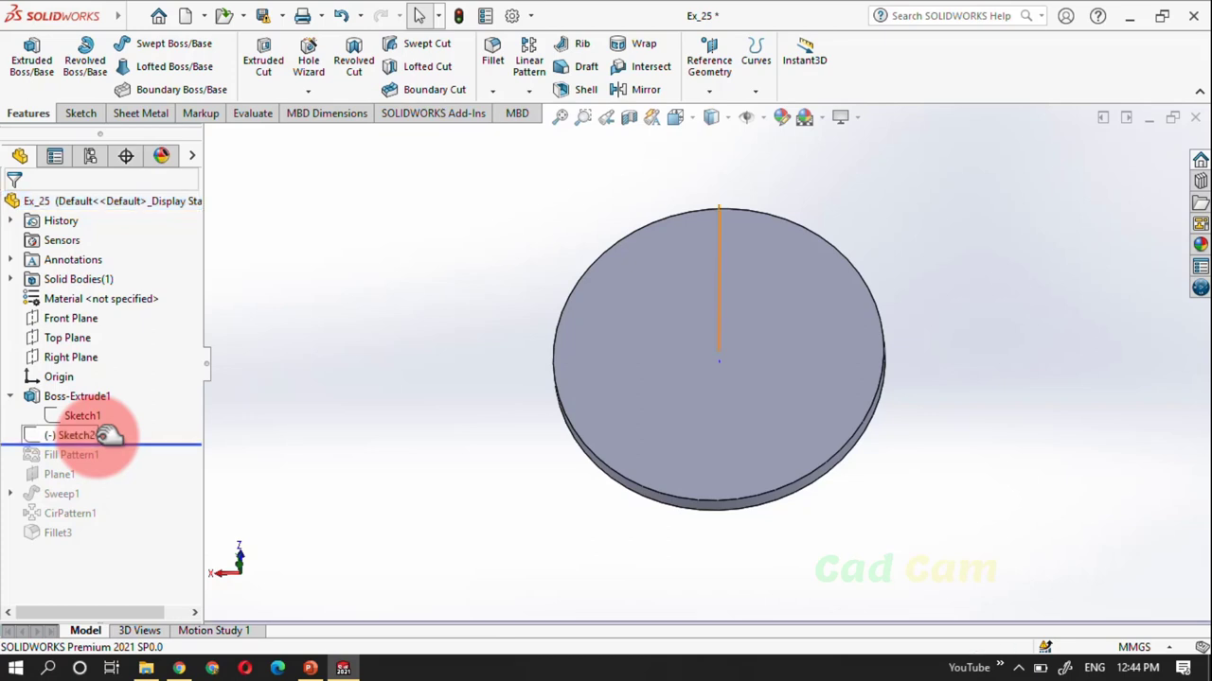
{"action": "scroll", "coordinate": [722, 417], "scroll_direction": "up", "scroll_amount": 3}
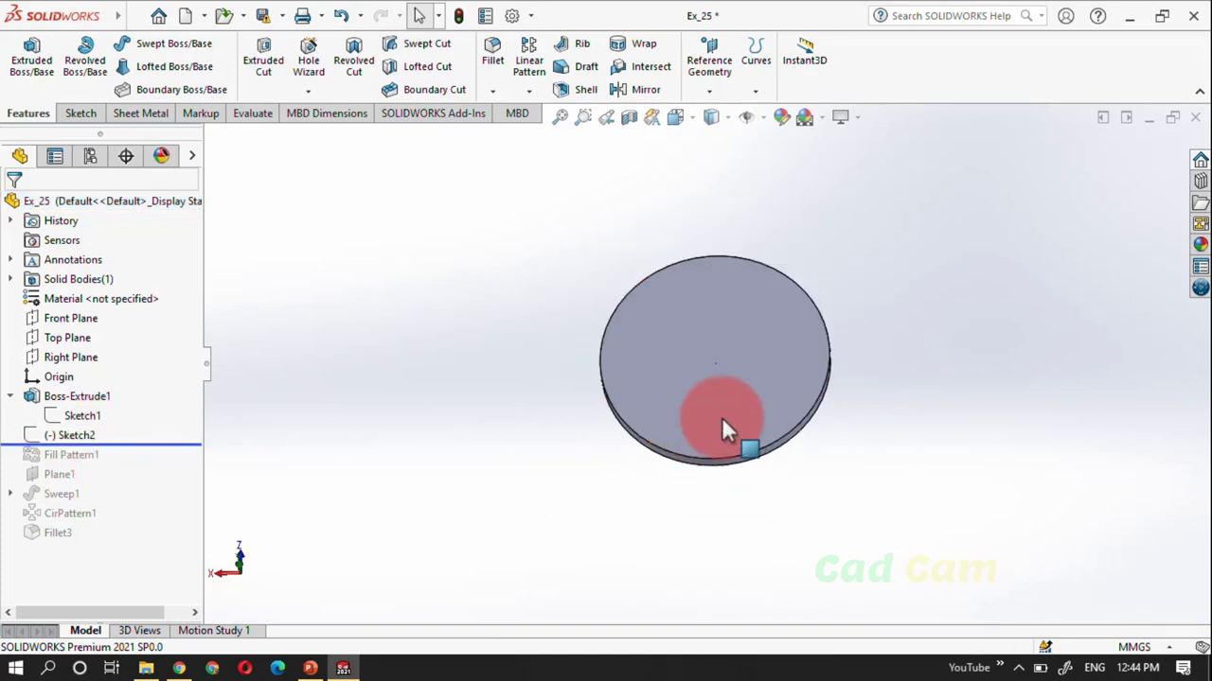
{"action": "left_click", "coordinate": [100, 438]}
{"action": "scroll", "coordinate": [757, 401], "scroll_direction": "down", "scroll_amount": 2}
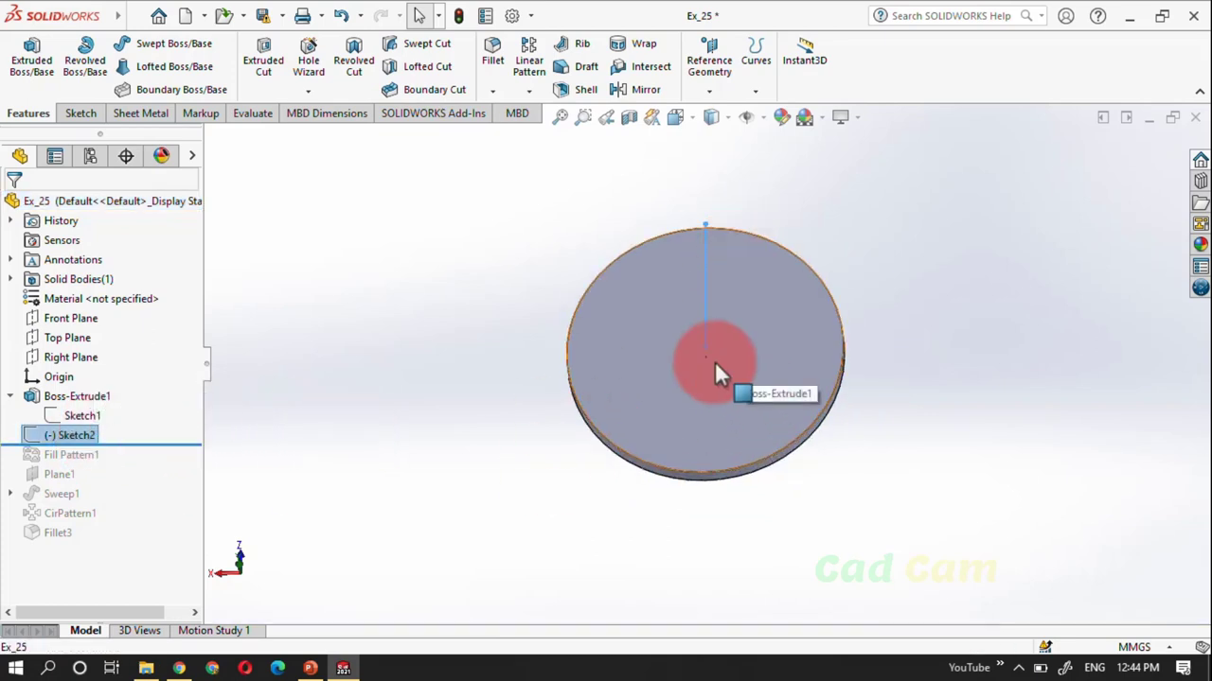
{"action": "left_click", "coordinate": [468, 461]}
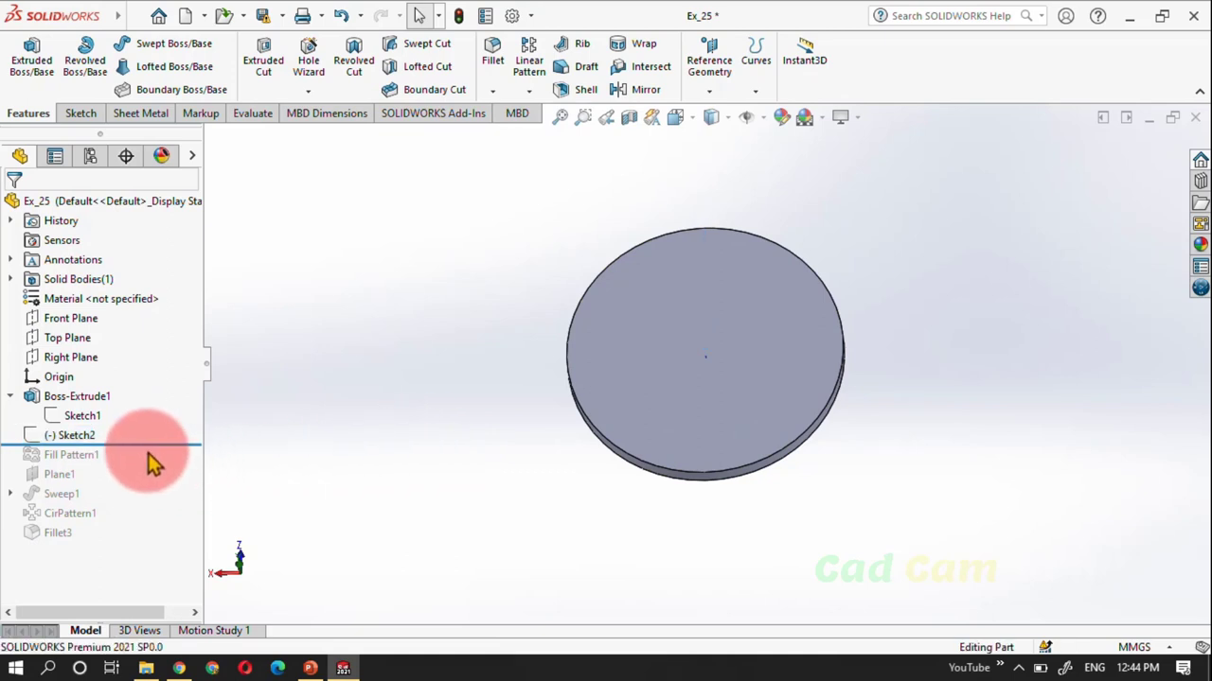
Restore Fill Pattern1, checking 22 mm loop and 15 mm instance spacing, validating count, and confirming
{"action": "left_click_drag", "start_coordinate": [157, 442], "coordinate": [142, 464]}
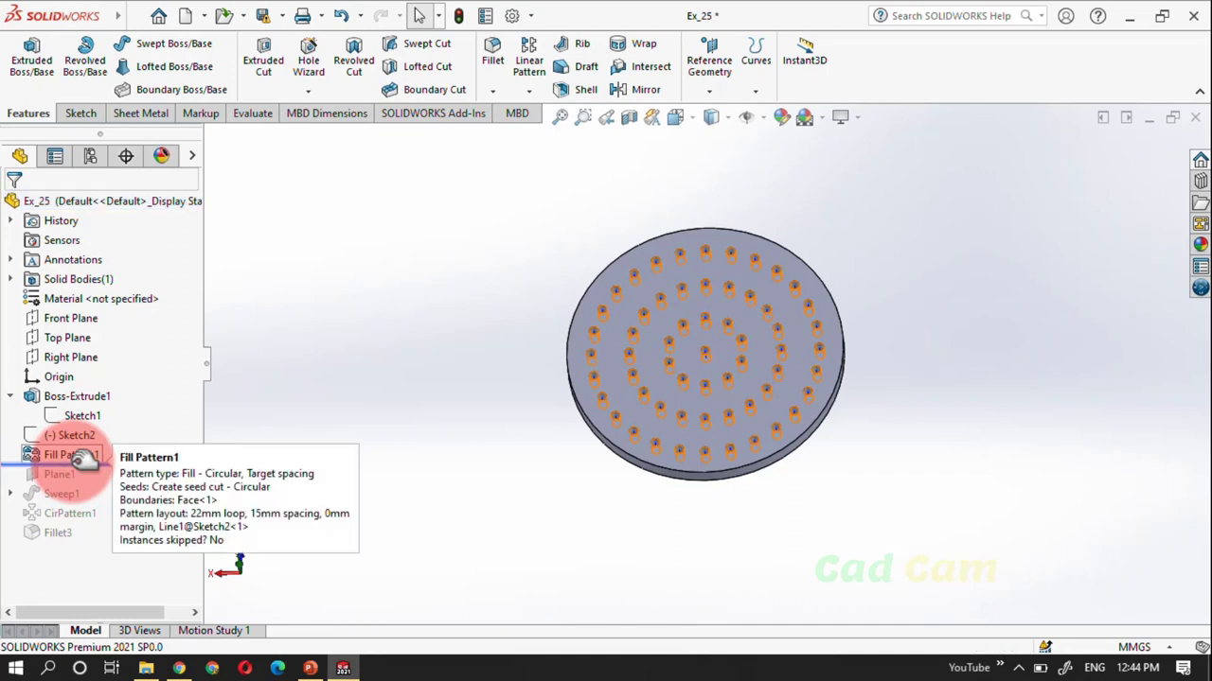
{"action": "left_click", "coordinate": [81, 456]}
{"action": "left_click", "coordinate": [88, 408]}
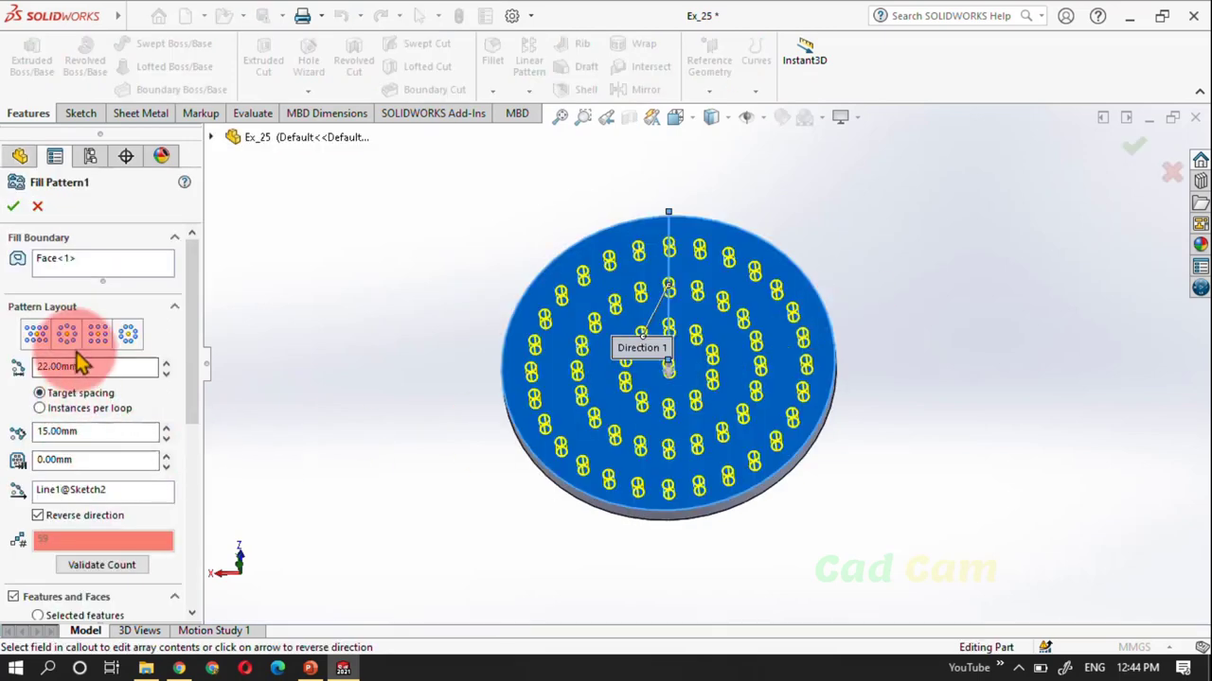
{"action": "left_click", "coordinate": [71, 367]}
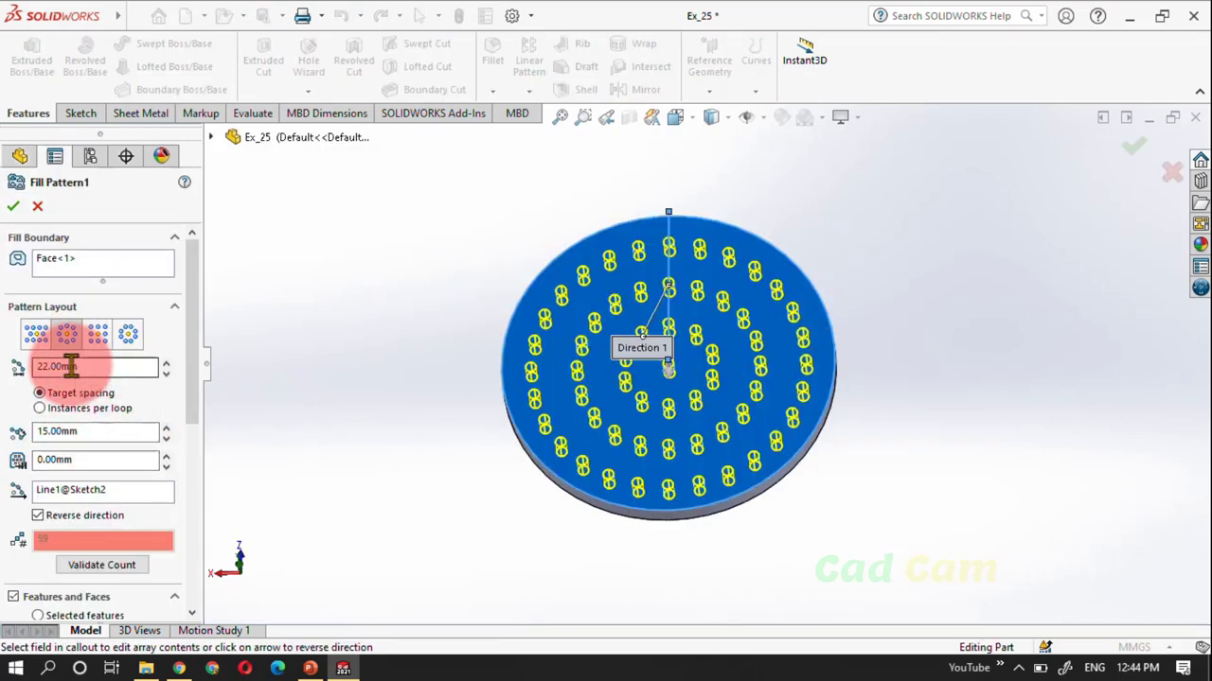
{"action": "left_click", "coordinate": [88, 432]}
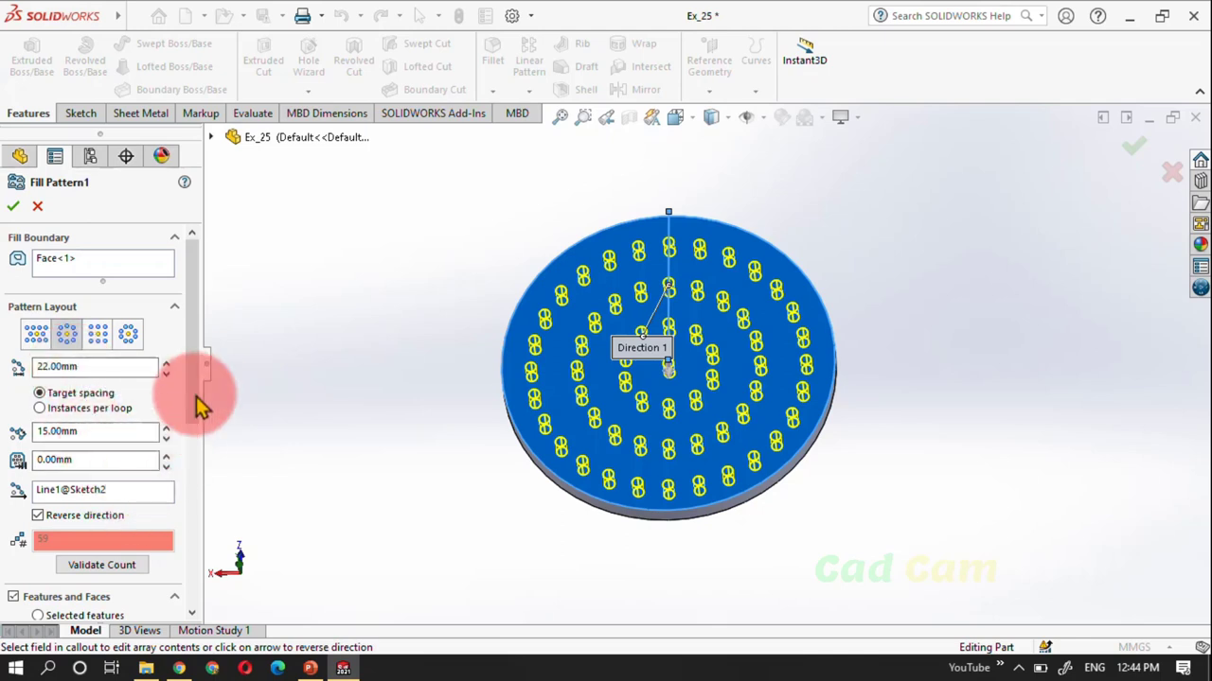
{"action": "left_click_drag", "start_coordinate": [194, 379], "coordinate": [194, 497]}
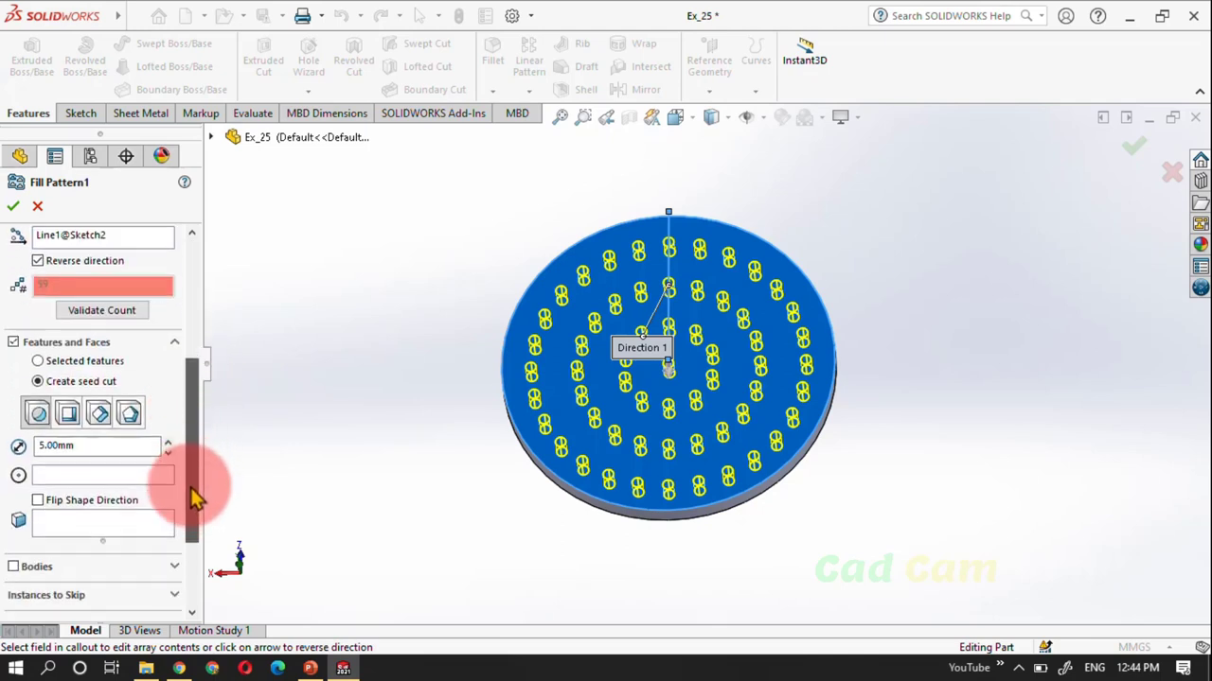
{"action": "scroll", "coordinate": [98, 359], "scroll_direction": "down", "scroll_amount": 2}
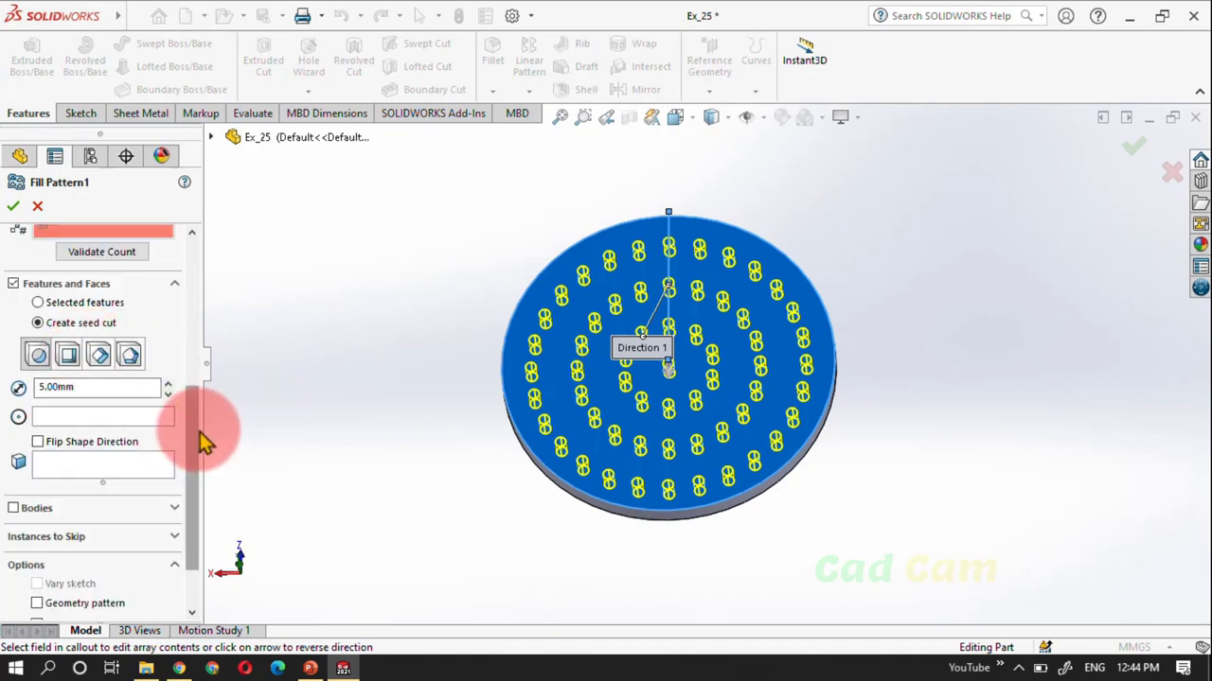
{"action": "scroll", "coordinate": [201, 445], "scroll_direction": "down", "scroll_amount": 2}
{"action": "left_click_drag", "start_coordinate": [196, 457], "coordinate": [196, 371]}
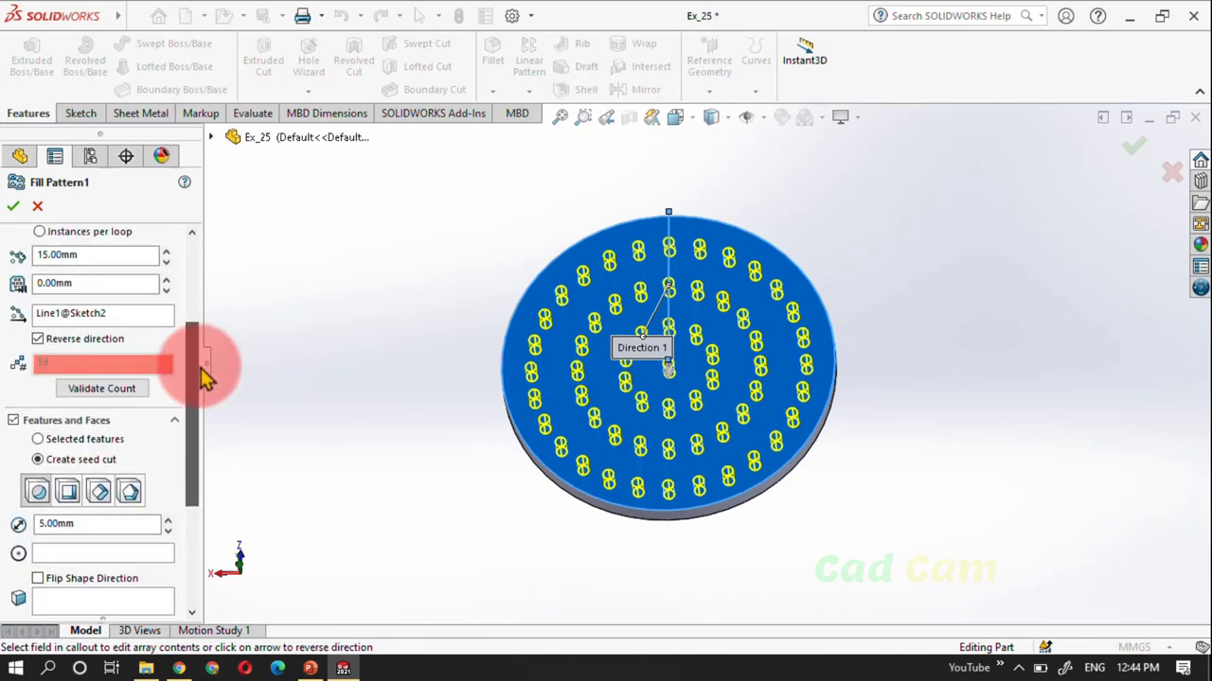
{"action": "left_click", "coordinate": [104, 395]}
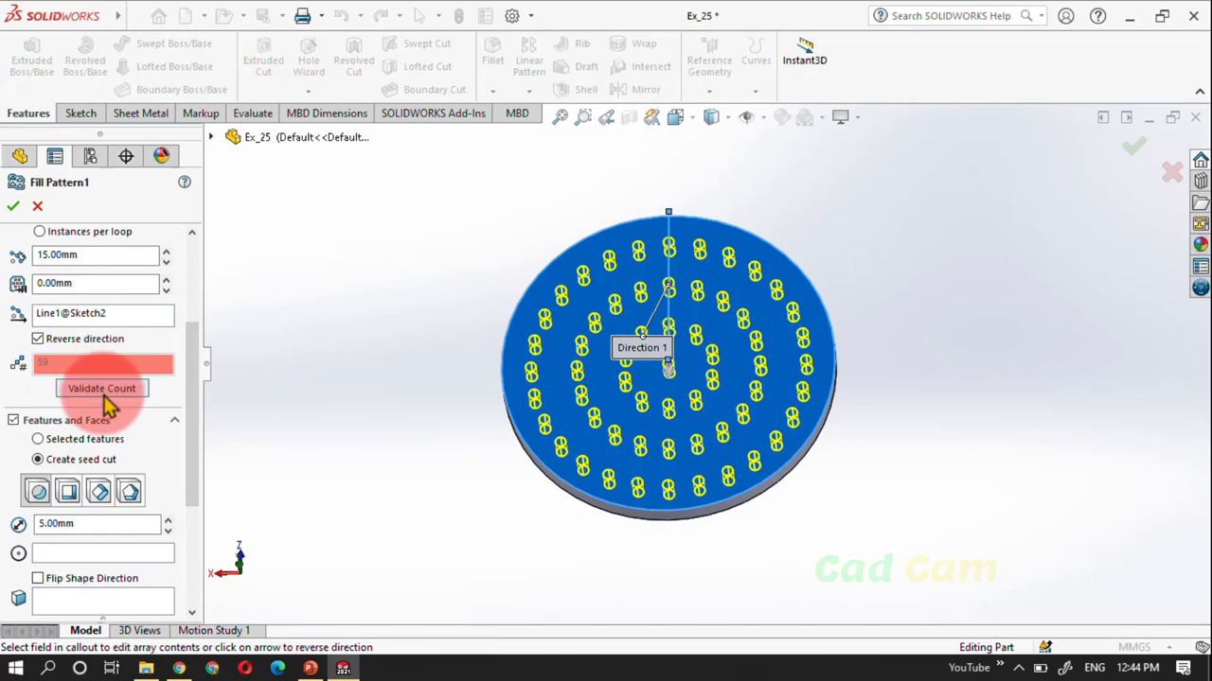
{"action": "left_click", "coordinate": [13, 205]}
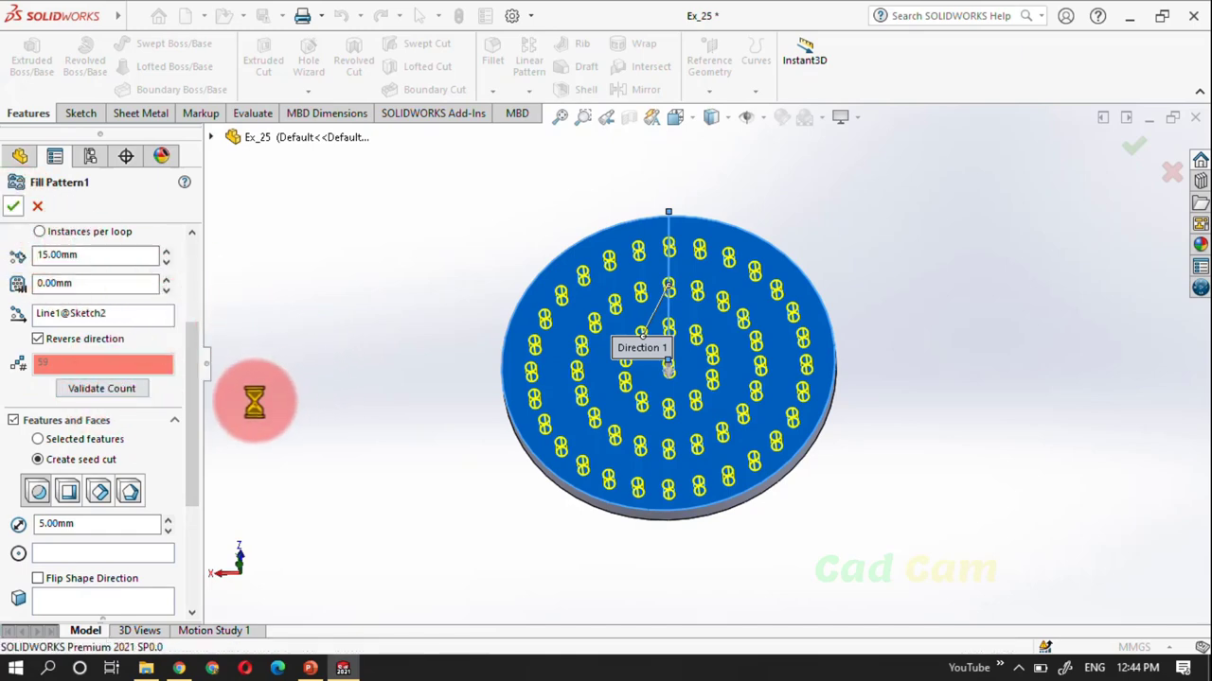
{"action": "left_click_drag", "start_coordinate": [123, 483], "coordinate": [157, 482]}
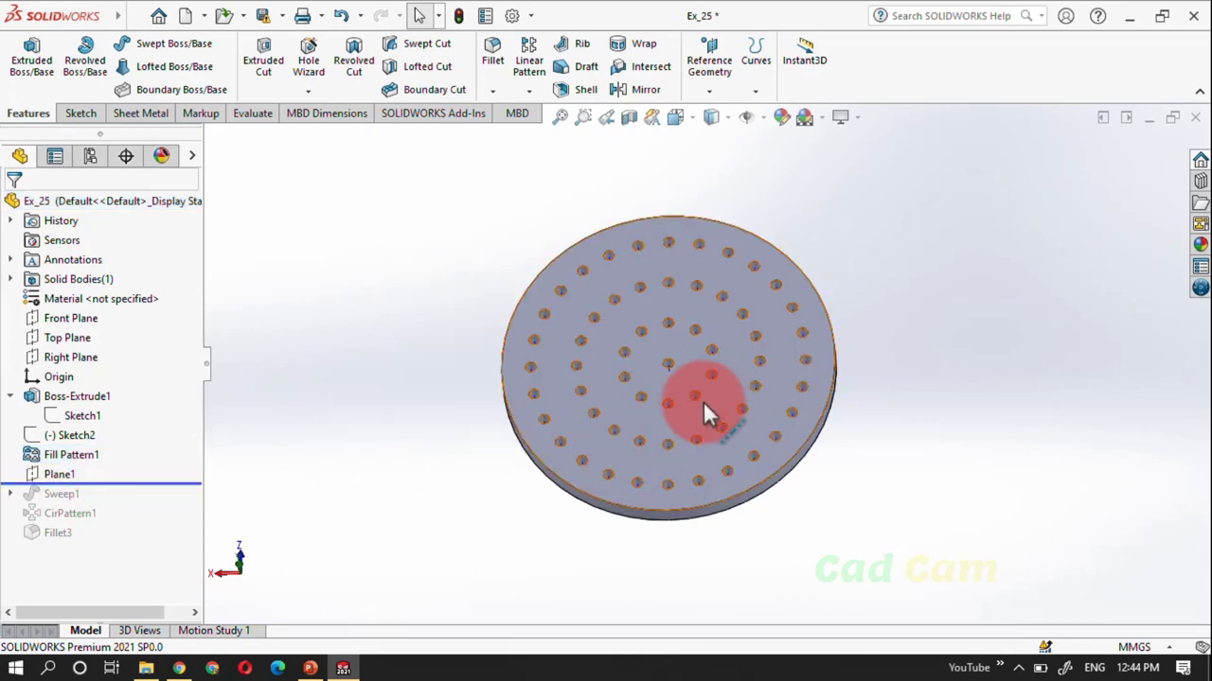
{"action": "left_click", "coordinate": [59, 475]}
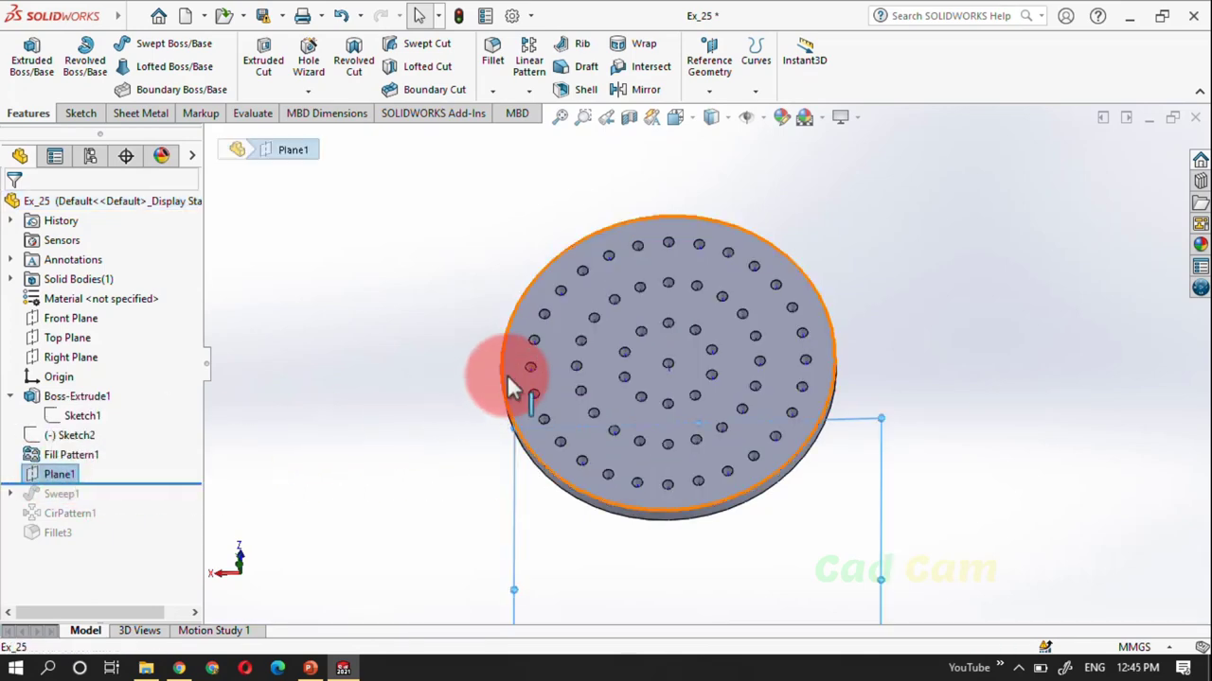
{"action": "mouse_move", "coordinate": [514, 386]}
{"action": "middle_mouse_down"}
{"action": "mouse_move", "coordinate": [646, 301]}
{"action": "mouse_move", "coordinate": [724, 394]}
{"action": "middle_mouse_up"}
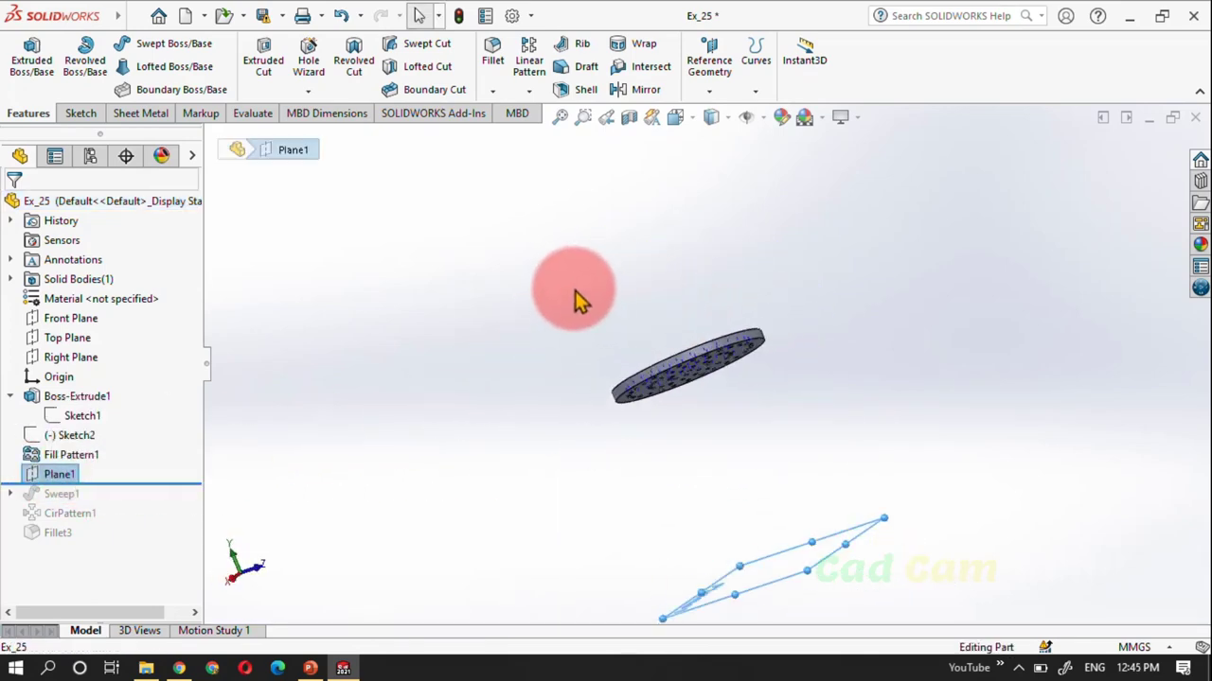
{"action": "left_click_drag", "start_coordinate": [55, 508], "coordinate": [68, 478]}
{"action": "right_click", "coordinate": [62, 485]}
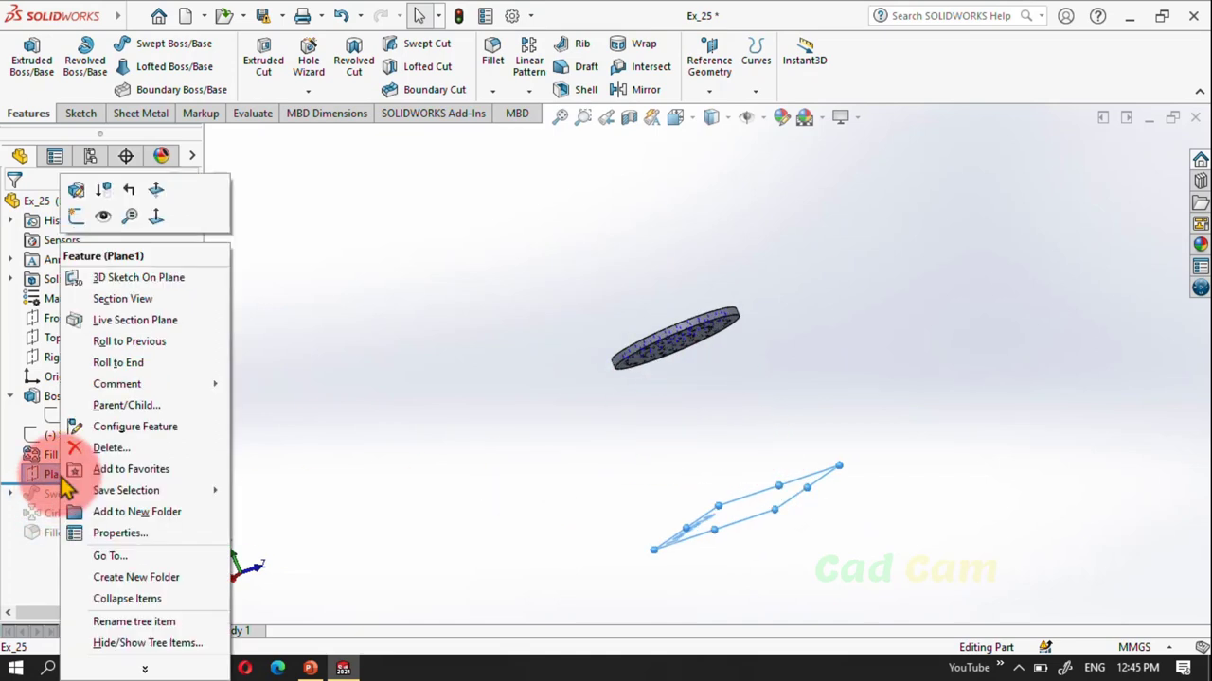
{"action": "left_click", "coordinate": [82, 188]}
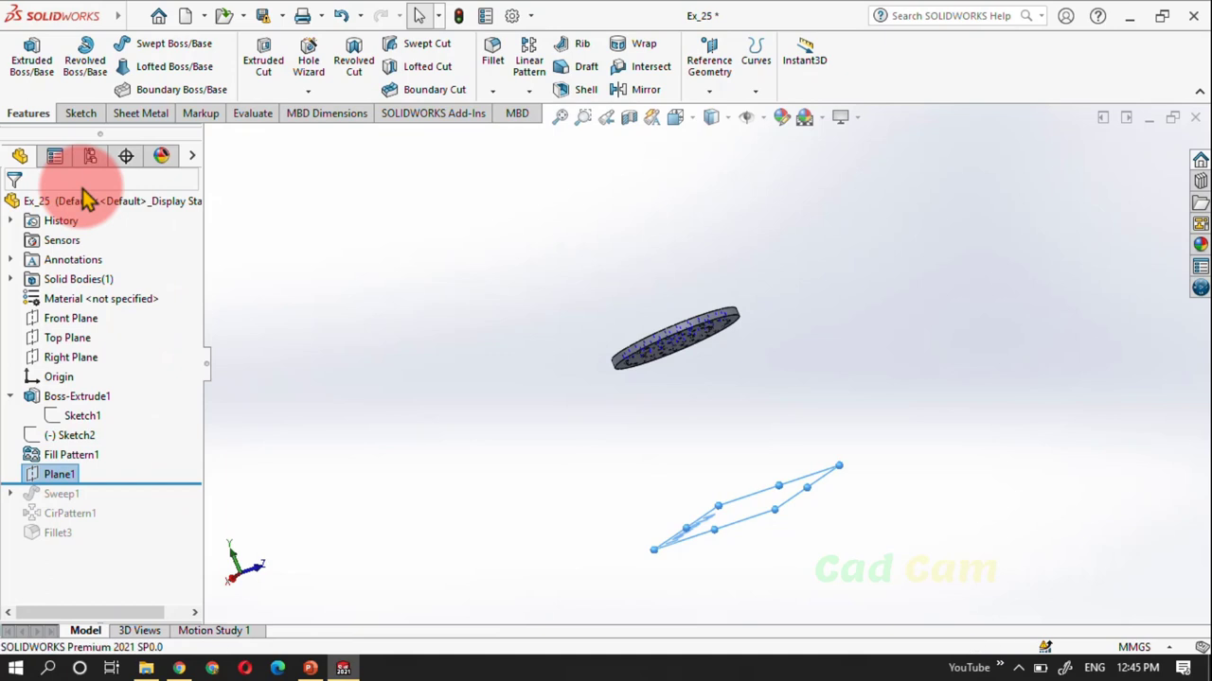
{"action": "left_click", "coordinate": [379, 302]}
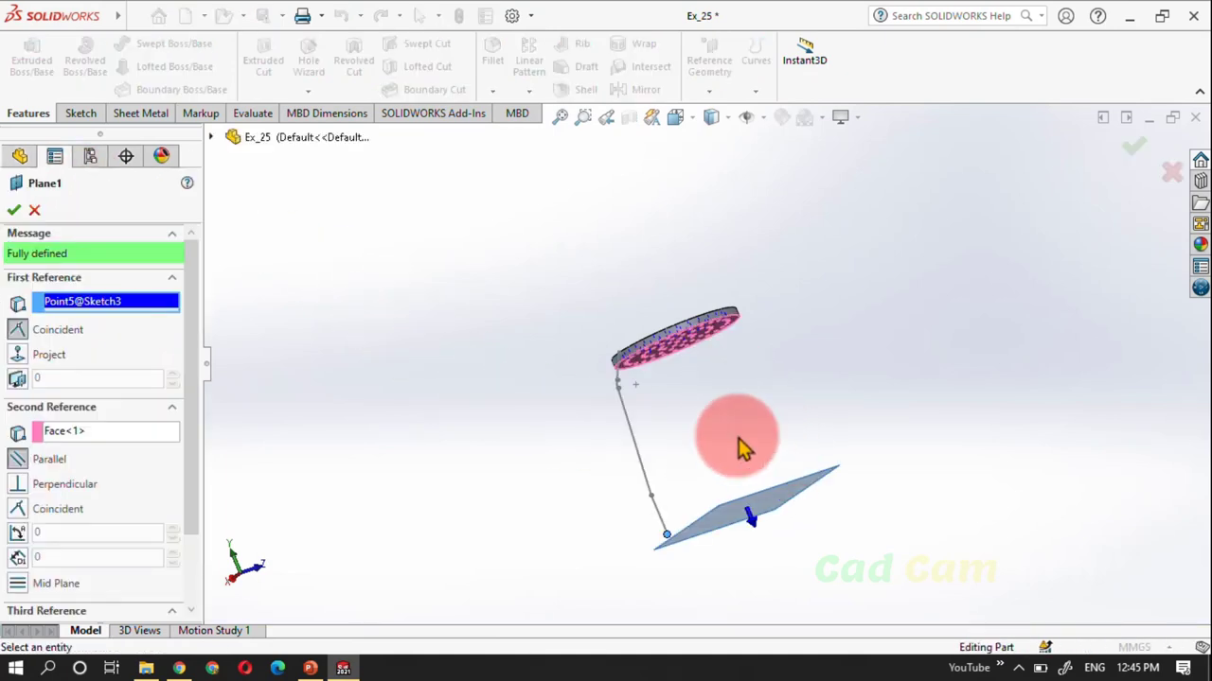
{"action": "middle_click_drag", "start_coordinate": [689, 441], "coordinate": [785, 331]}
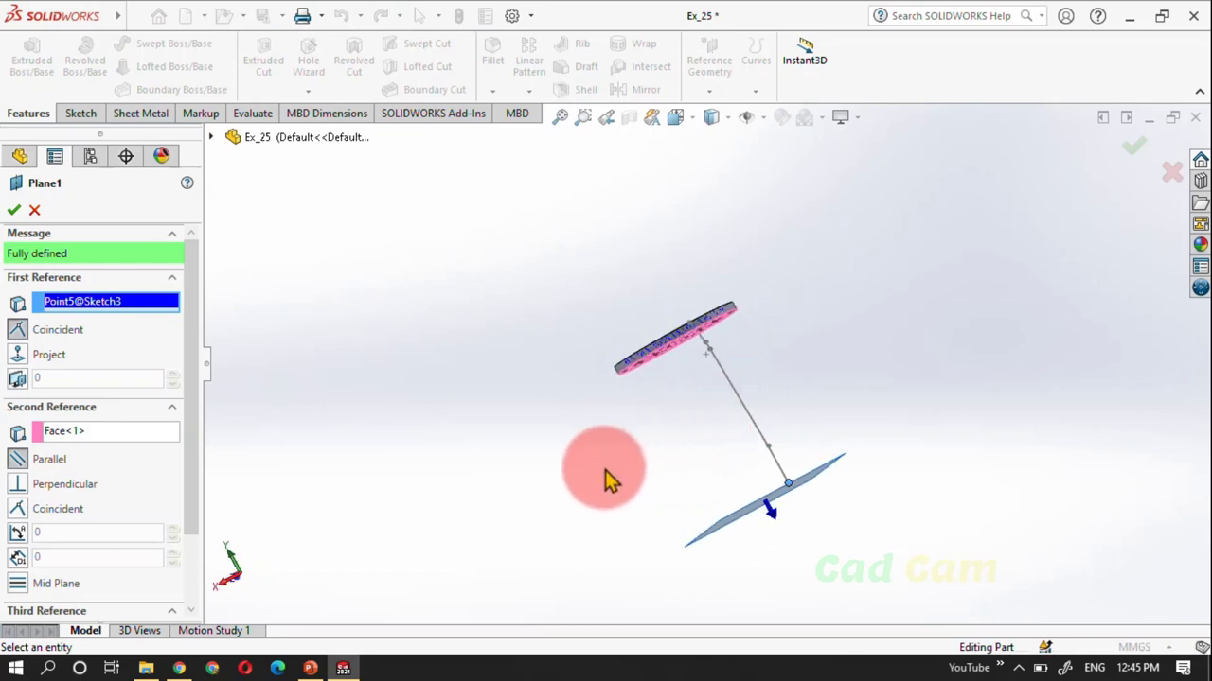
{"action": "left_click", "coordinate": [14, 213]}
Roll forward to include Sweep1 and view its leg profile and path sketches face-on
{"action": "left_click", "coordinate": [97, 465]}
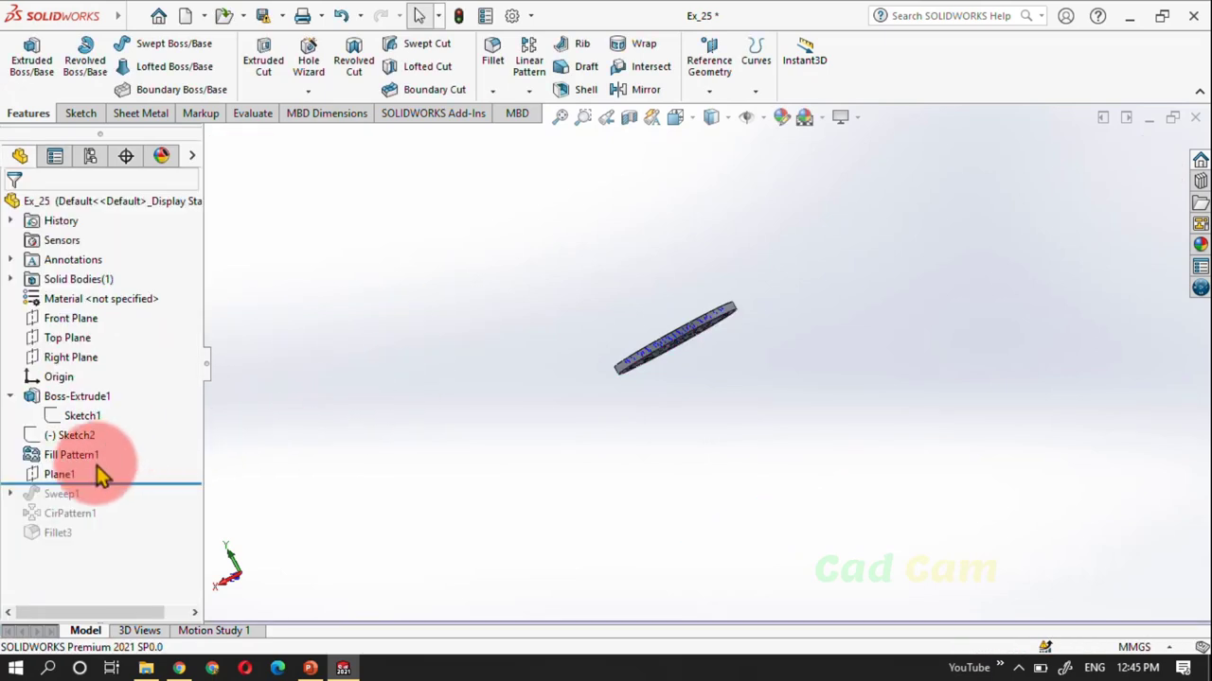
{"action": "left_click", "coordinate": [268, 463]}
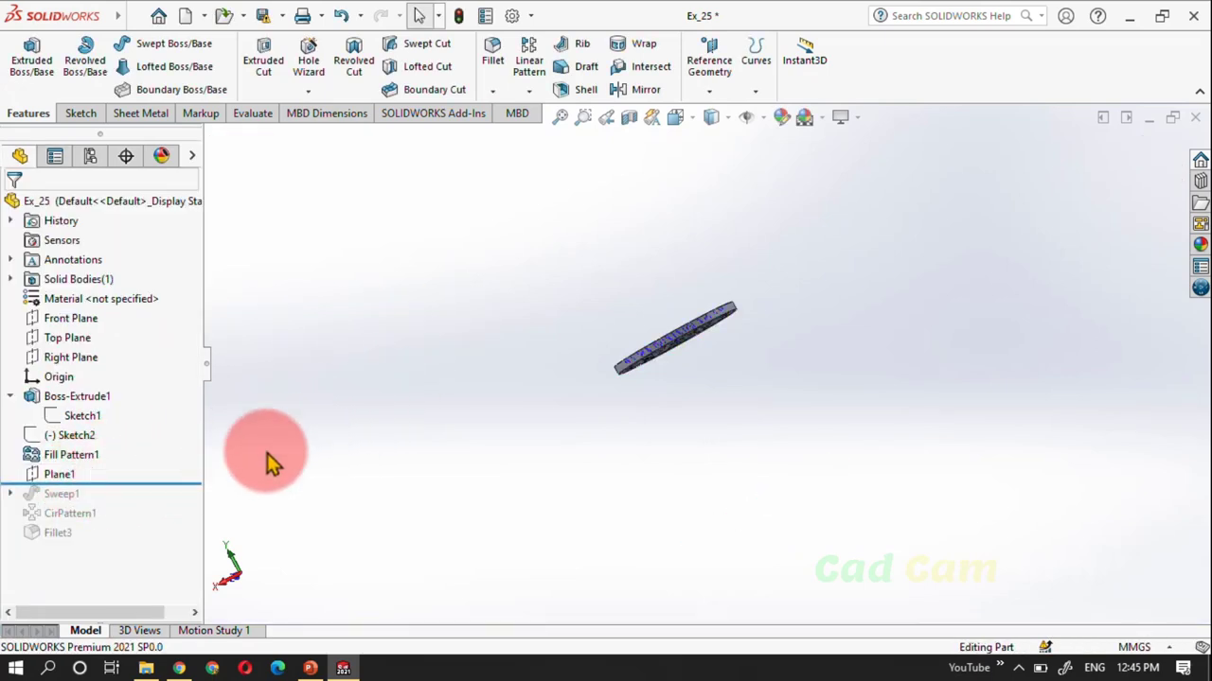
{"action": "left_click_drag", "start_coordinate": [95, 482], "coordinate": [66, 502]}
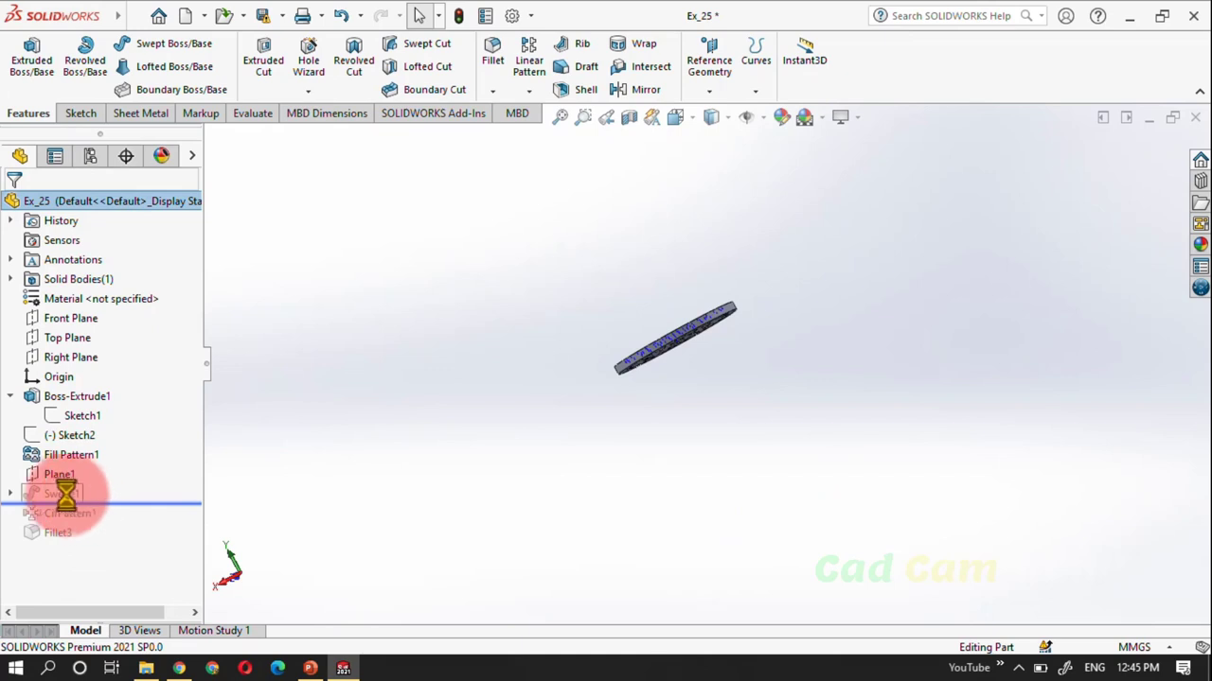
{"action": "left_click", "coordinate": [11, 493]}
{"action": "left_click", "coordinate": [87, 515]}
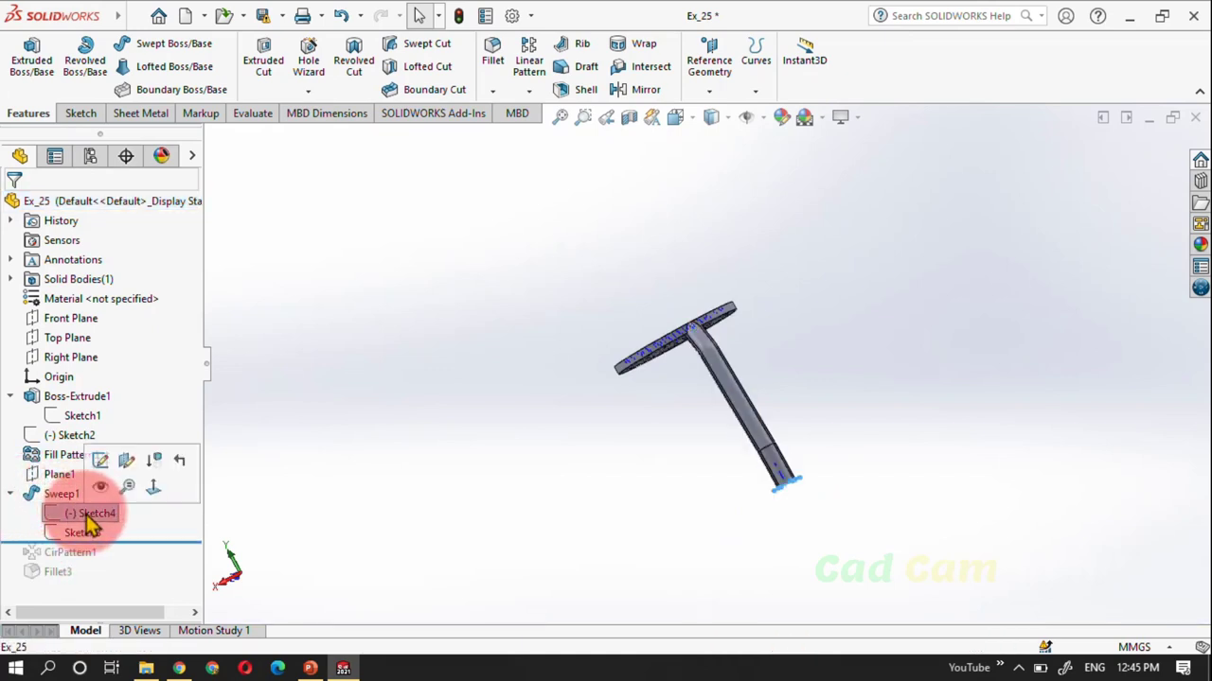
{"action": "left_click", "coordinate": [153, 486]}
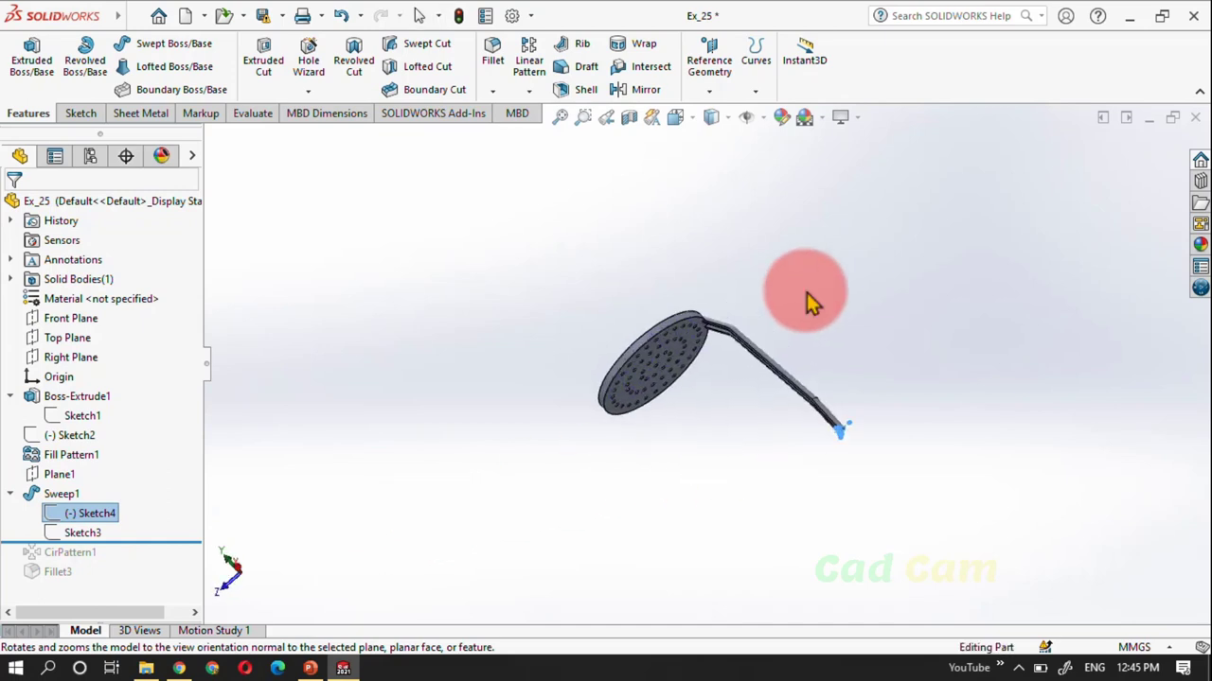
{"action": "left_click", "coordinate": [80, 533]}
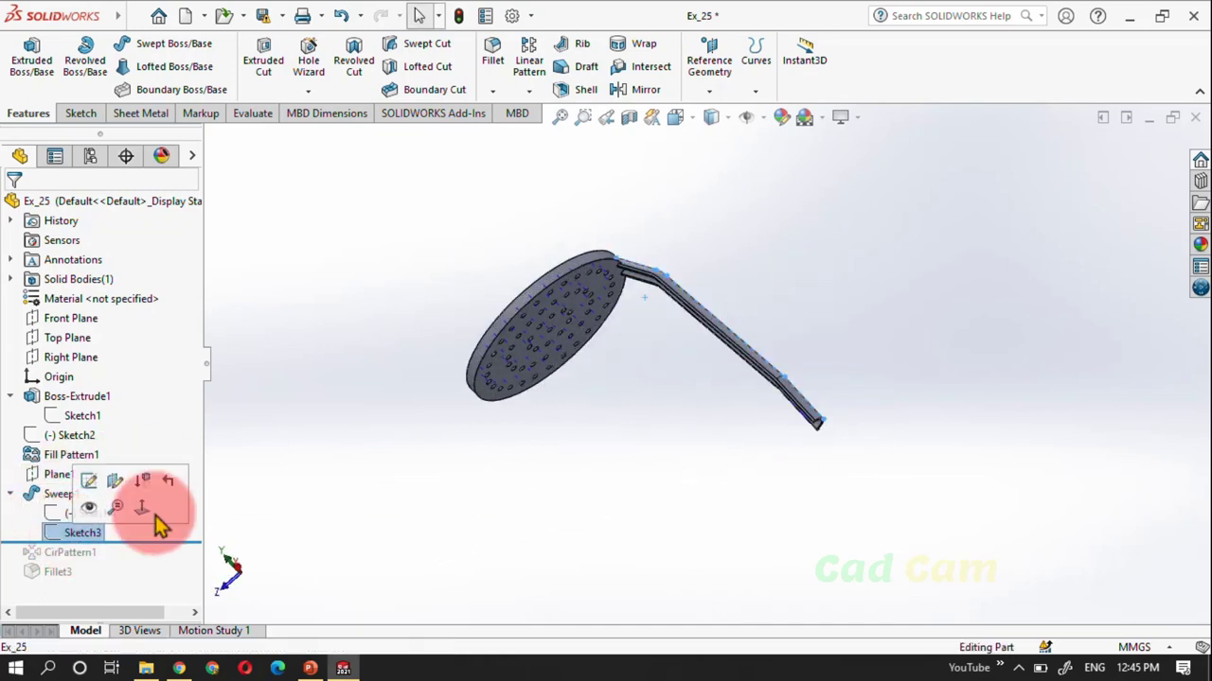
{"action": "left_click", "coordinate": [151, 513]}
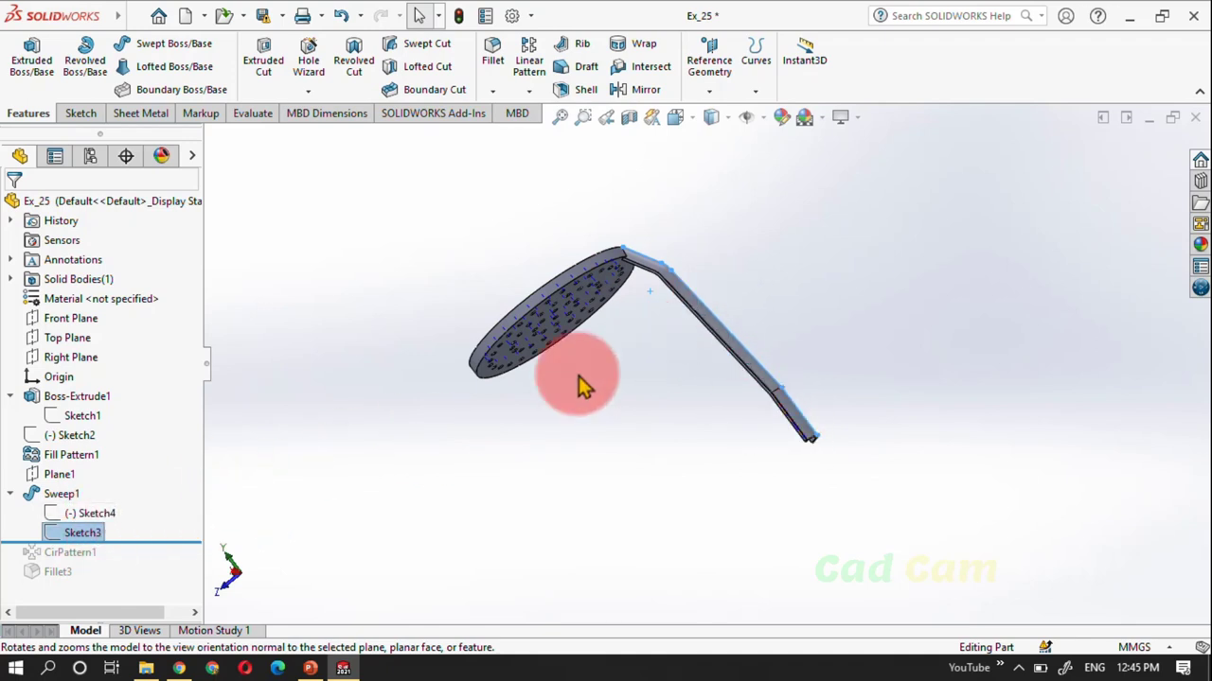
{"action": "mouse_move", "coordinate": [582, 383]}
{"action": "middle_mouse_down"}
{"action": "mouse_move", "coordinate": [621, 410]}
{"action": "mouse_move", "coordinate": [594, 446]}
{"action": "middle_mouse_up"}
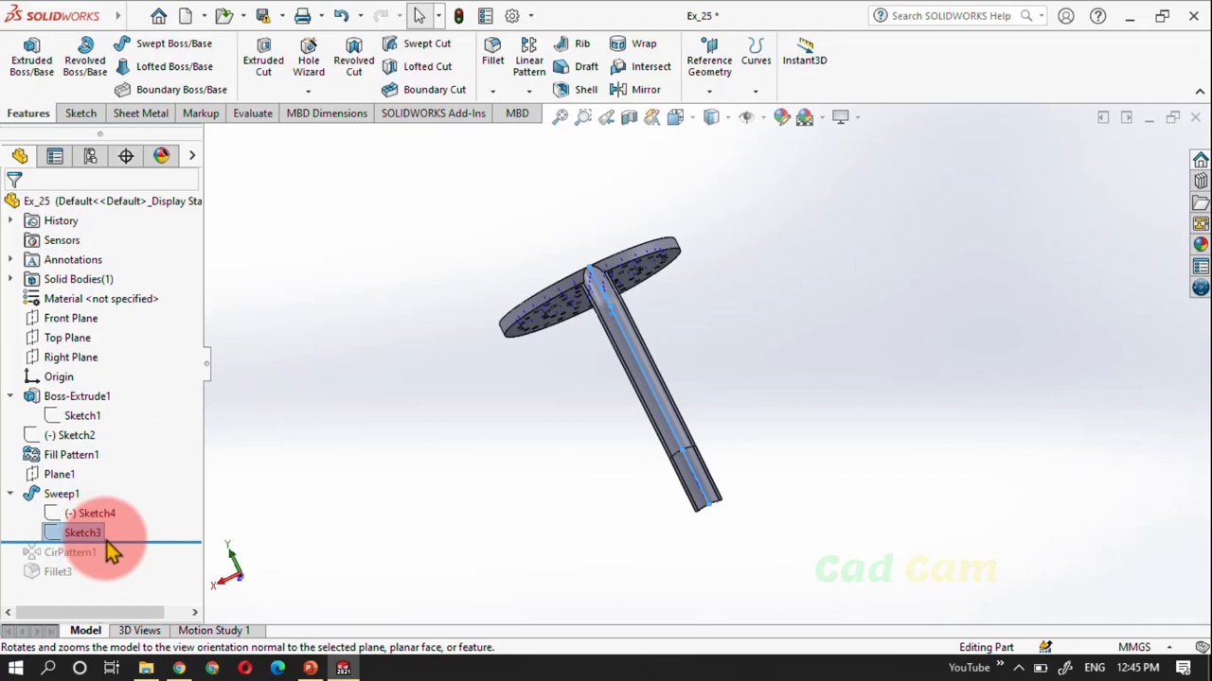
Roll forward past CirPattern1 to restore all four legs around the seat
{"action": "left_click_drag", "start_coordinate": [107, 547], "coordinate": [112, 559]}
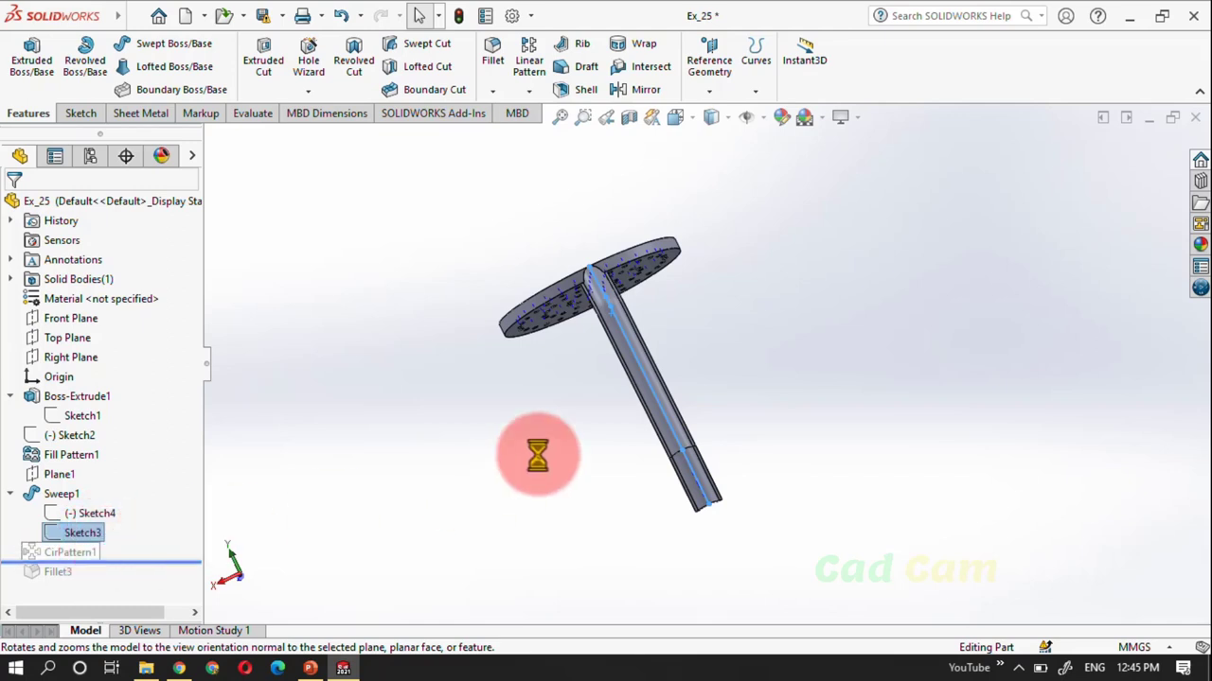
{"action": "mouse_move", "coordinate": [625, 391]}
{"action": "middle_mouse_down"}
{"action": "mouse_move", "coordinate": [627, 533]}
{"action": "mouse_move", "coordinate": [625, 378]}
{"action": "mouse_move", "coordinate": [554, 427]}
{"action": "mouse_move", "coordinate": [617, 438]}
{"action": "mouse_move", "coordinate": [678, 392]}
{"action": "mouse_move", "coordinate": [563, 433]}
{"action": "mouse_move", "coordinate": [670, 336]}
{"action": "mouse_move", "coordinate": [638, 336]}
{"action": "middle_mouse_up"}
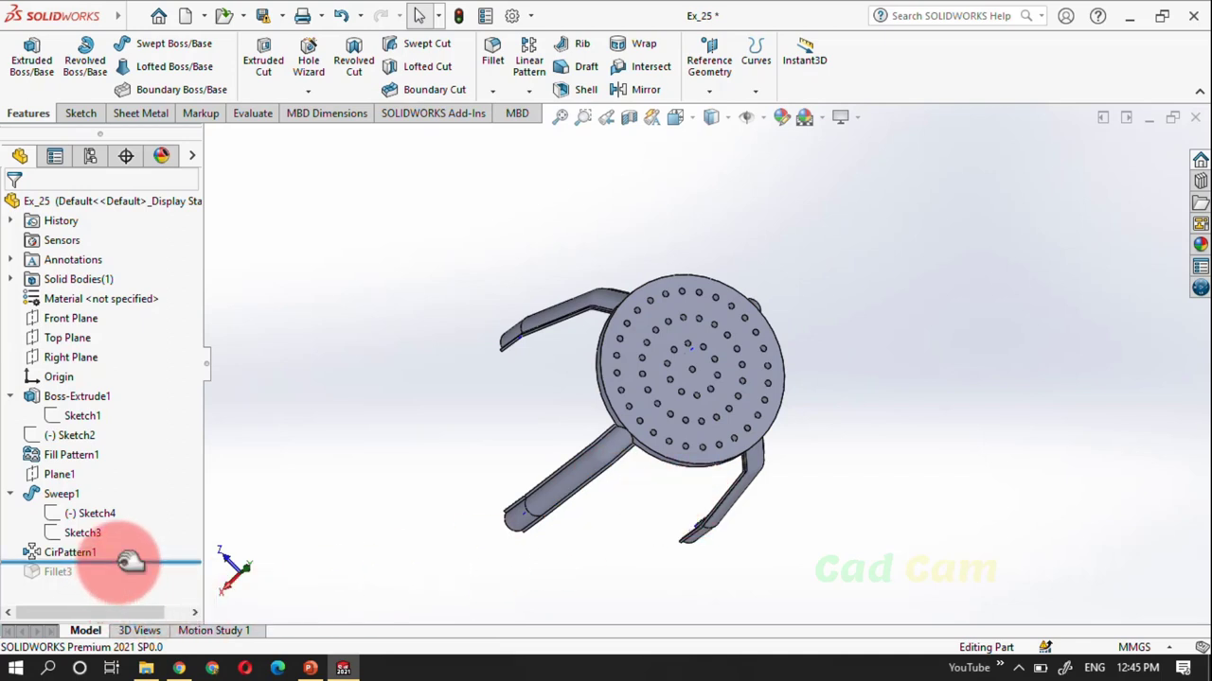
Roll forward past Fillet3, highlight its rounded seat edges, and zoom in to check them
{"action": "left_click_drag", "start_coordinate": [131, 563], "coordinate": [126, 572]}
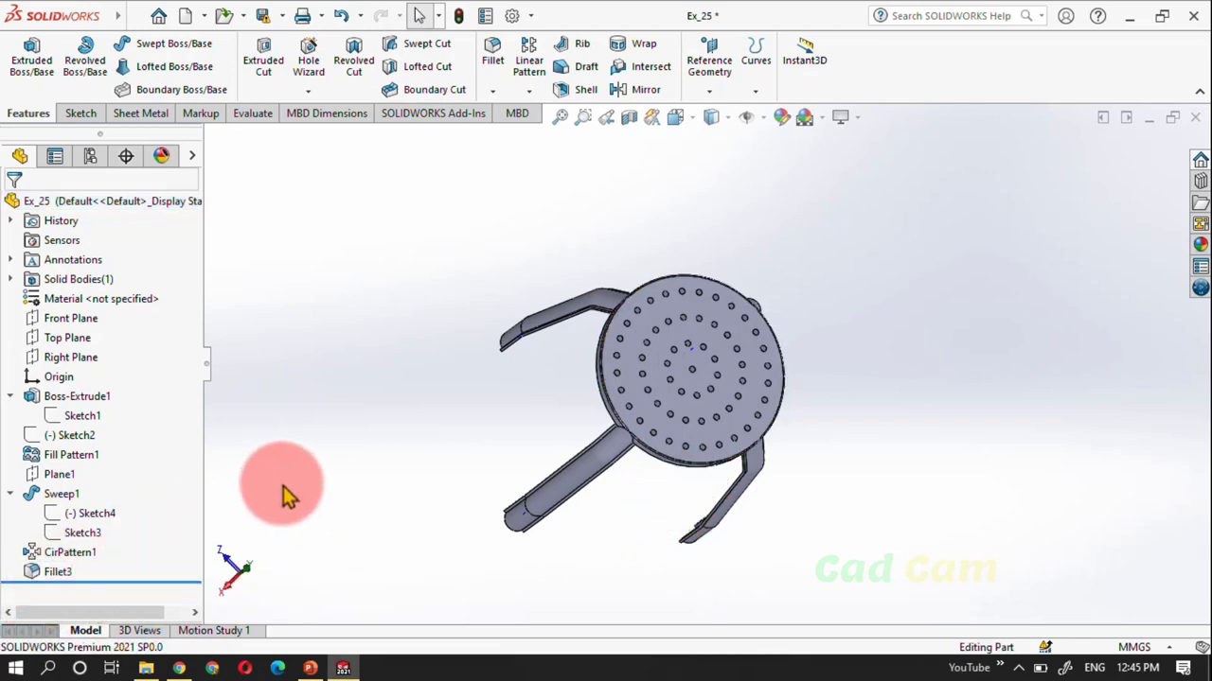
{"action": "middle_click_drag", "start_coordinate": [460, 498], "coordinate": [398, 313]}
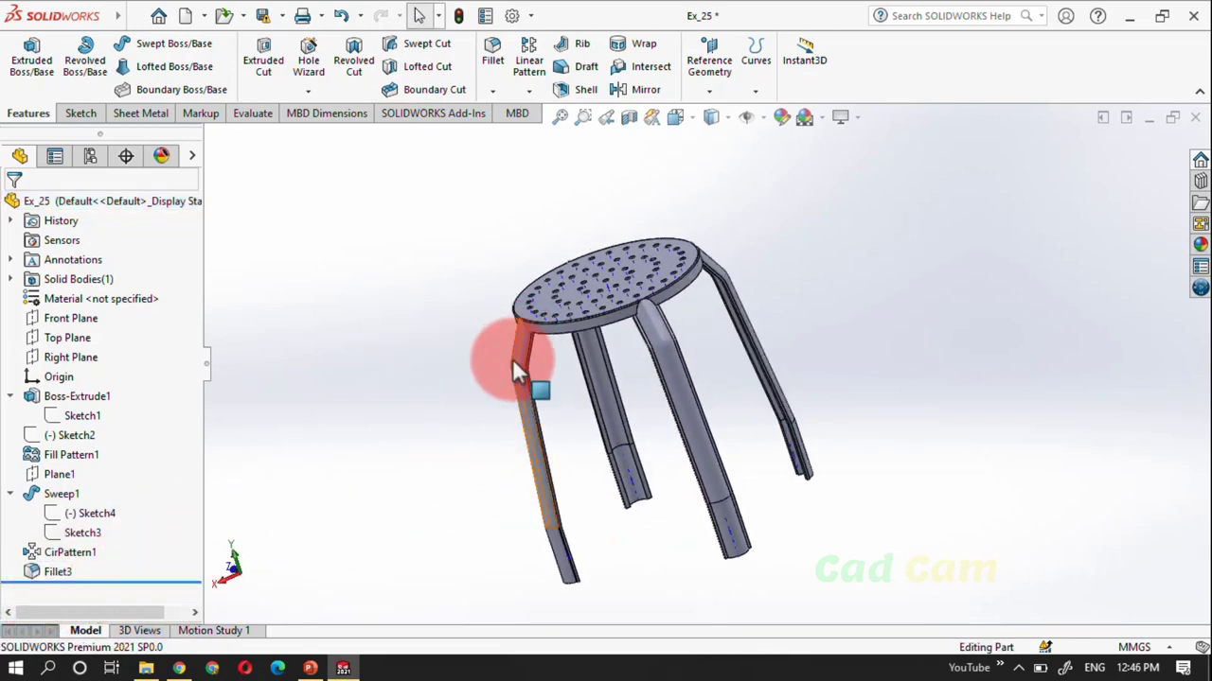
{"action": "middle_click_drag", "start_coordinate": [562, 344], "coordinate": [455, 433]}
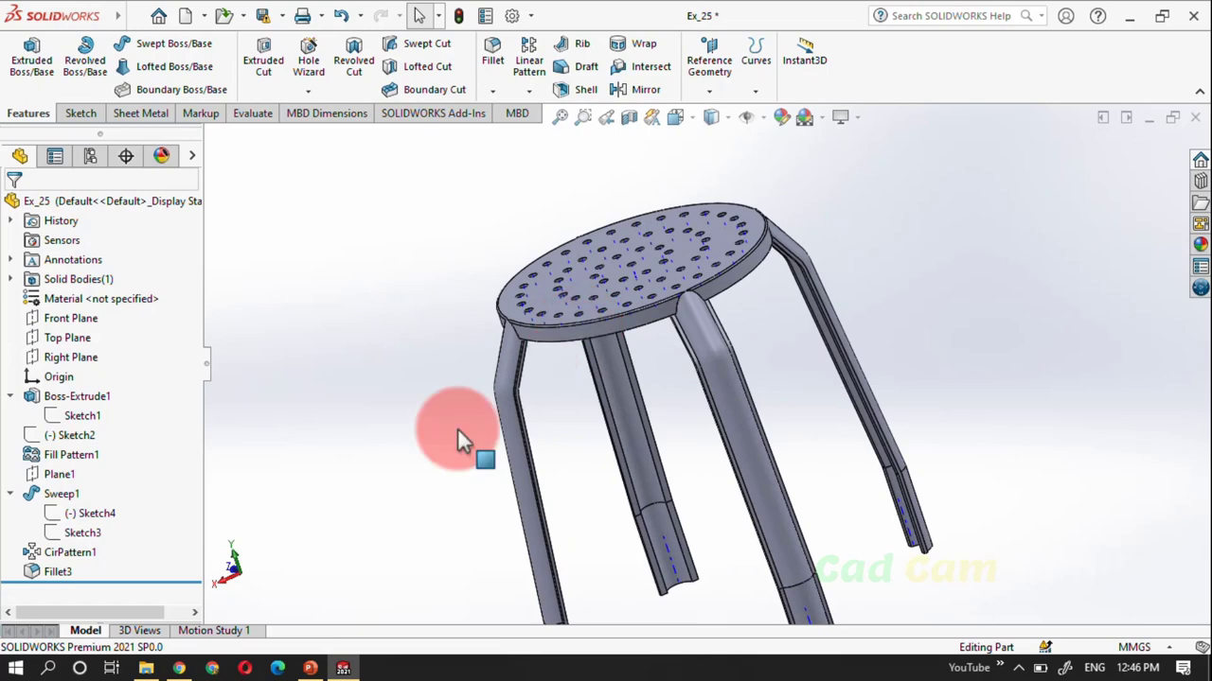
{"action": "left_click", "coordinate": [57, 571]}
{"action": "scroll", "coordinate": [593, 345], "scroll_direction": "down", "scroll_amount": 2}
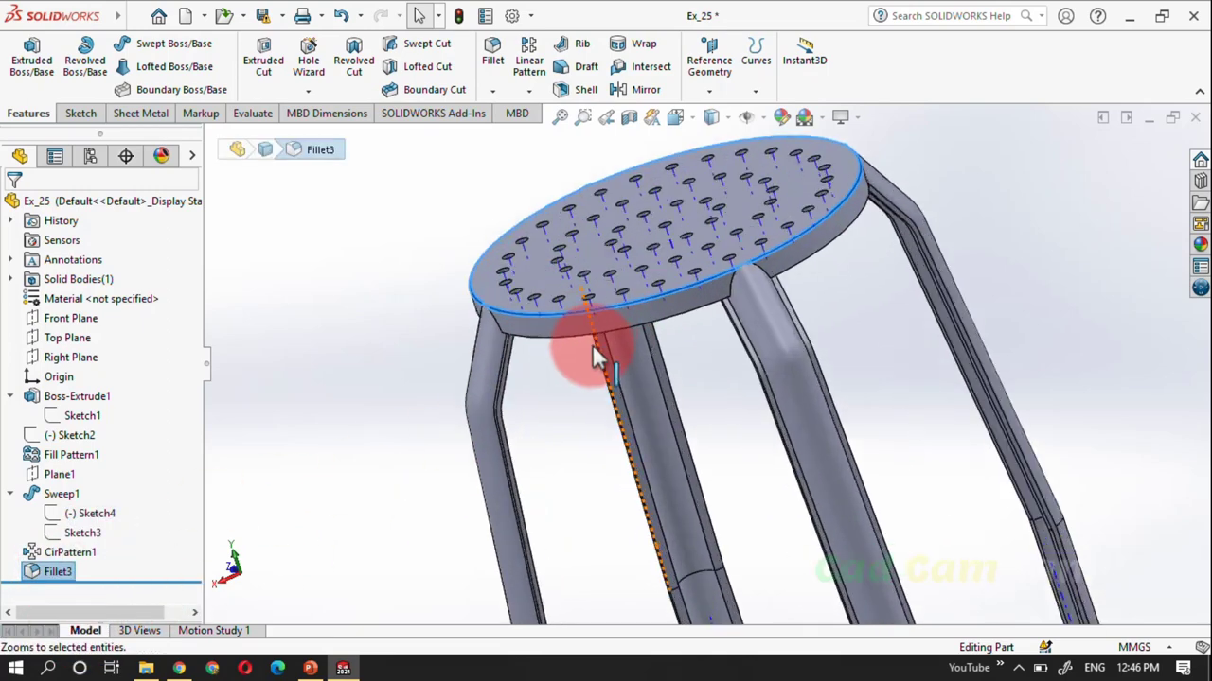
{"action": "scroll", "coordinate": [628, 301], "scroll_direction": "down", "scroll_amount": 2}
{"action": "scroll", "coordinate": [630, 299], "scroll_direction": "down", "scroll_amount": 2}
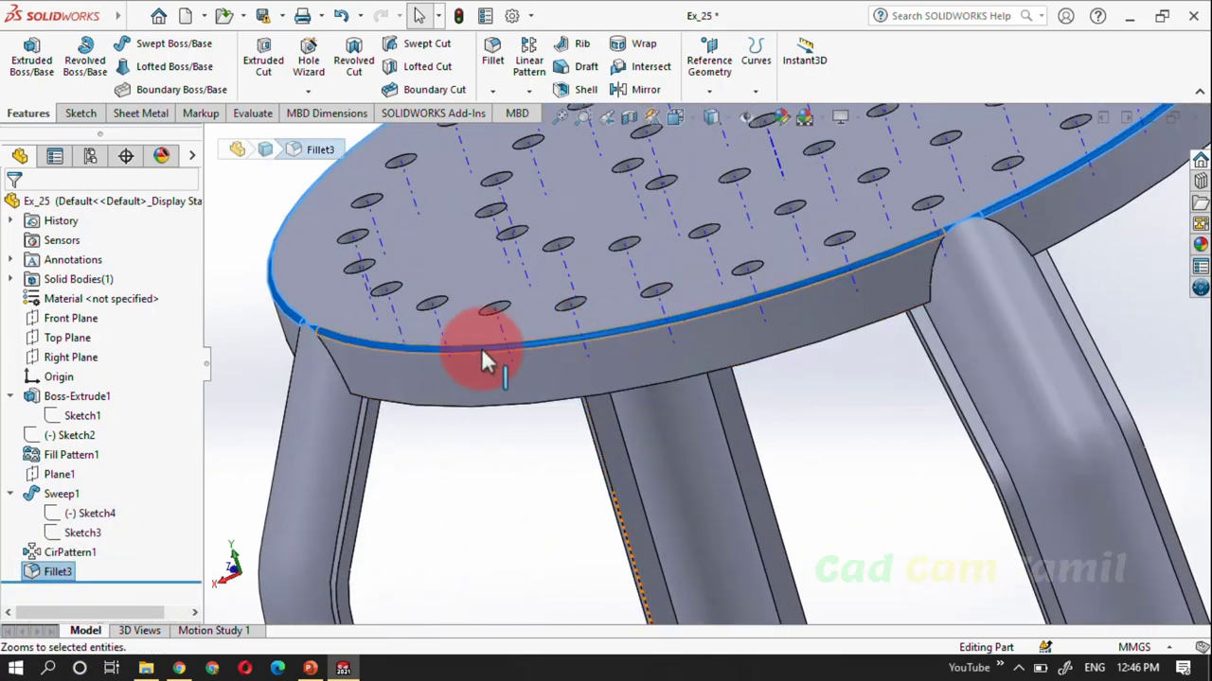
{"action": "scroll", "coordinate": [470, 346], "scroll_direction": "down", "scroll_amount": 2}
{"action": "scroll", "coordinate": [625, 331], "scroll_direction": "up", "scroll_amount": 1}
{"action": "scroll", "coordinate": [500, 405], "scroll_direction": "up", "scroll_amount": 2}
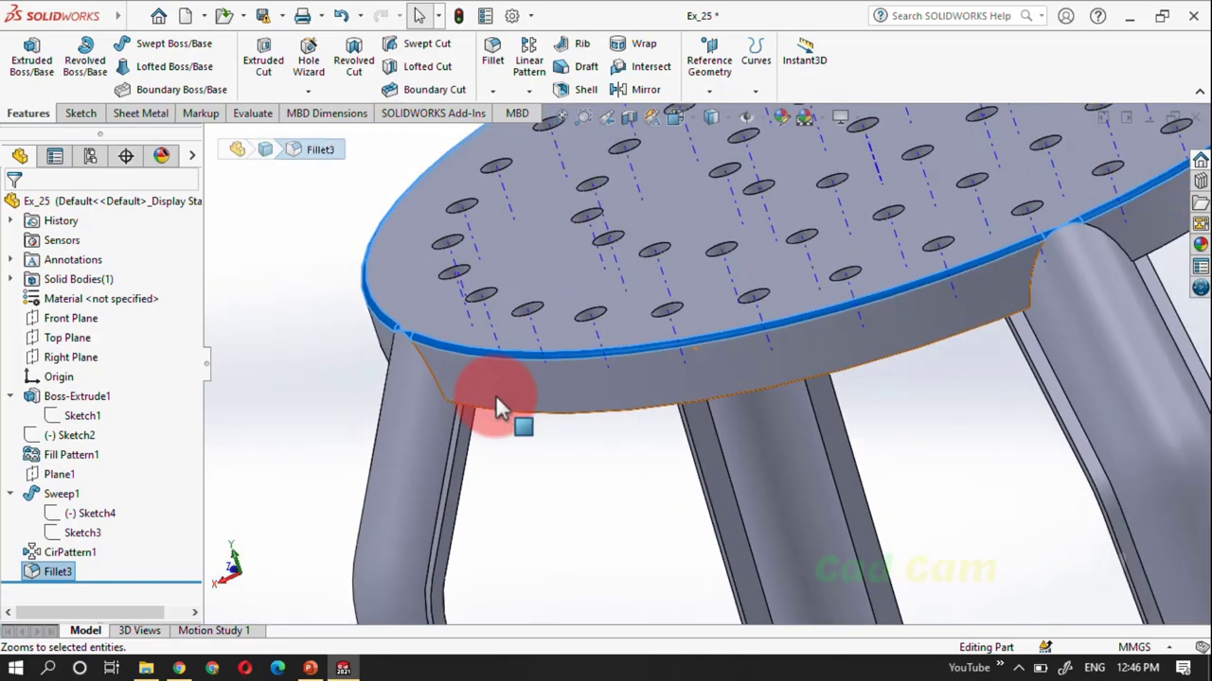
{"action": "scroll", "coordinate": [419, 425], "scroll_direction": "up", "scroll_amount": 1}
{"action": "scroll", "coordinate": [398, 428], "scroll_direction": "up", "scroll_amount": 2}
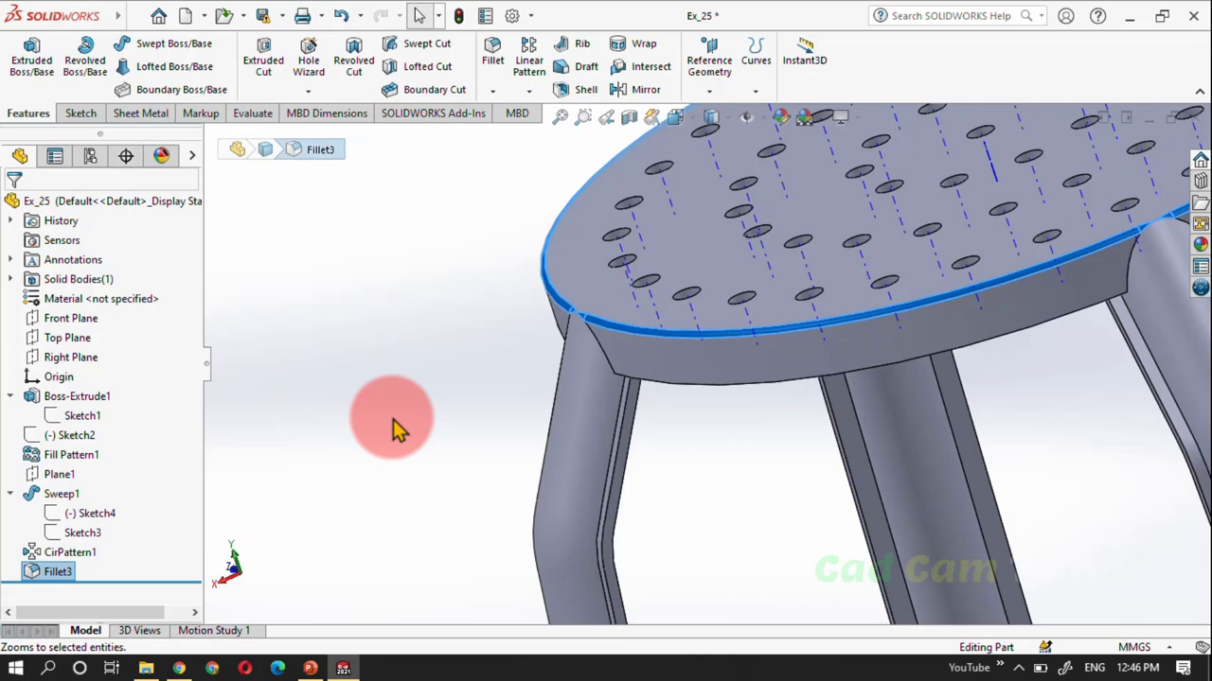
{"action": "scroll", "coordinate": [400, 416], "scroll_direction": "up", "scroll_amount": 1}
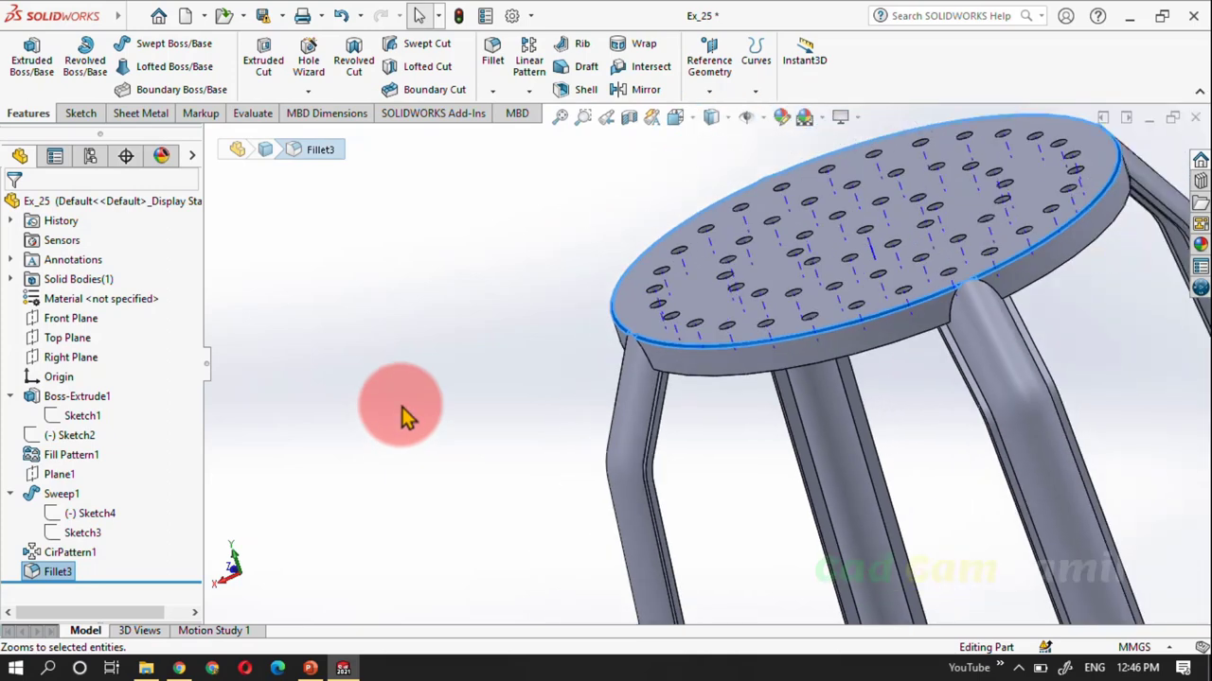
{"action": "scroll", "coordinate": [400, 417], "scroll_direction": "up", "scroll_amount": 1}
{"action": "scroll", "coordinate": [405, 416], "scroll_direction": "up", "scroll_amount": 1}
{"action": "scroll", "coordinate": [388, 418], "scroll_direction": "up", "scroll_amount": 2}
{"action": "scroll", "coordinate": [890, 501], "scroll_direction": "down", "scroll_amount": 3}
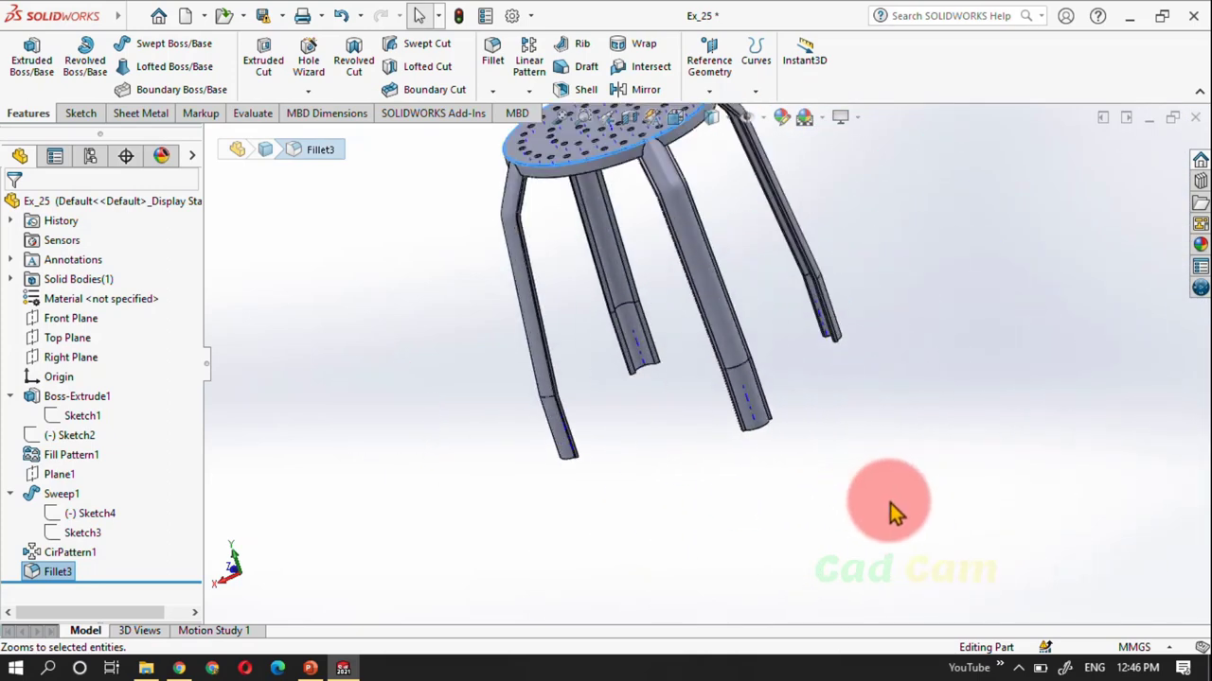
{"action": "scroll", "coordinate": [700, 445], "scroll_direction": "up", "scroll_amount": 2}
{"action": "mouse_move", "coordinate": [695, 436]}
{"action": "middle_mouse_down"}
{"action": "mouse_move", "coordinate": [717, 270]}
{"action": "mouse_move", "coordinate": [638, 136]}
{"action": "mouse_move", "coordinate": [726, 310]}
{"action": "mouse_move", "coordinate": [617, 400]}
{"action": "mouse_move", "coordinate": [799, 287]}
{"action": "mouse_move", "coordinate": [677, 338]}
{"action": "middle_mouse_up"}
Switch to PowerPoint slide 77 showing the stool's dimensioned reference drawing
{"action": "left_click", "coordinate": [326, 667]}
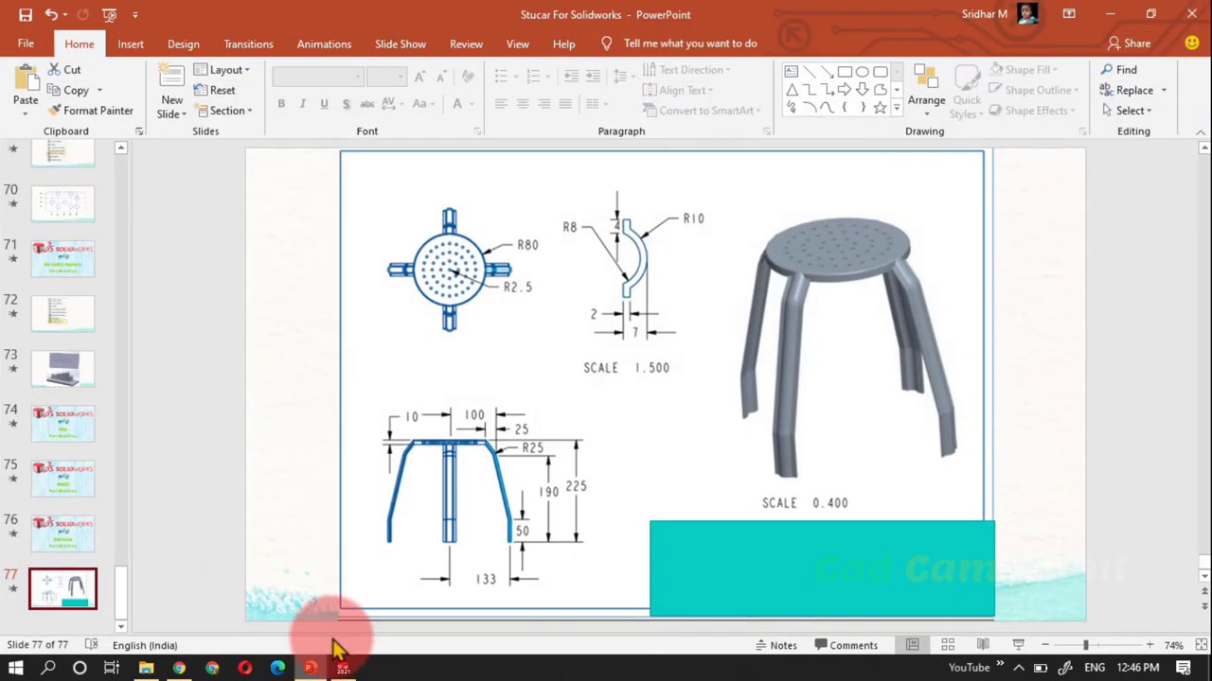